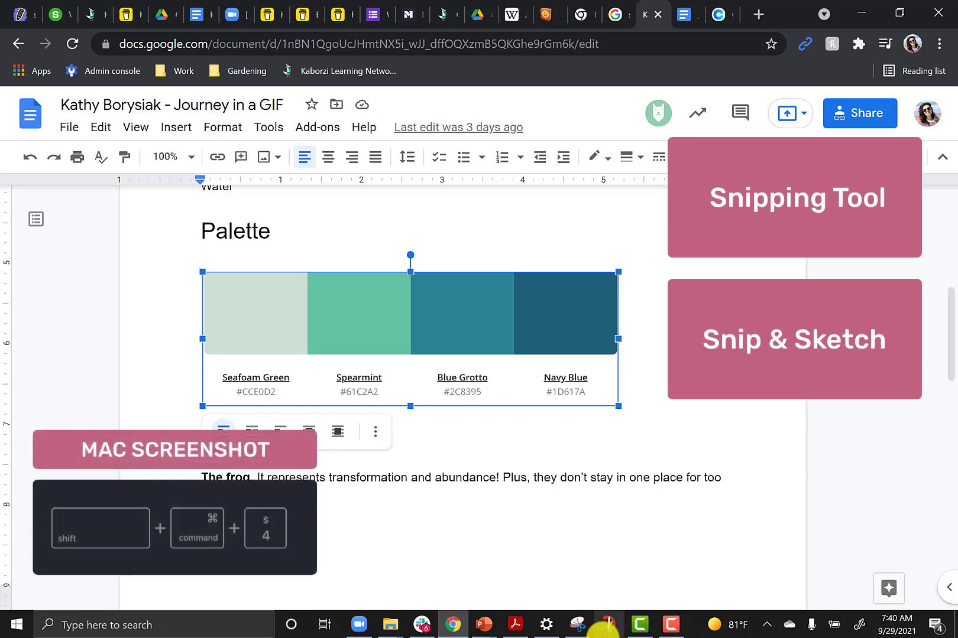
# Switch to the "_TEMPLATE - Journey in a GIF" document and replace the placeholder under the Element heading with "Fire"
pyautogui.moveTo(587, 626)
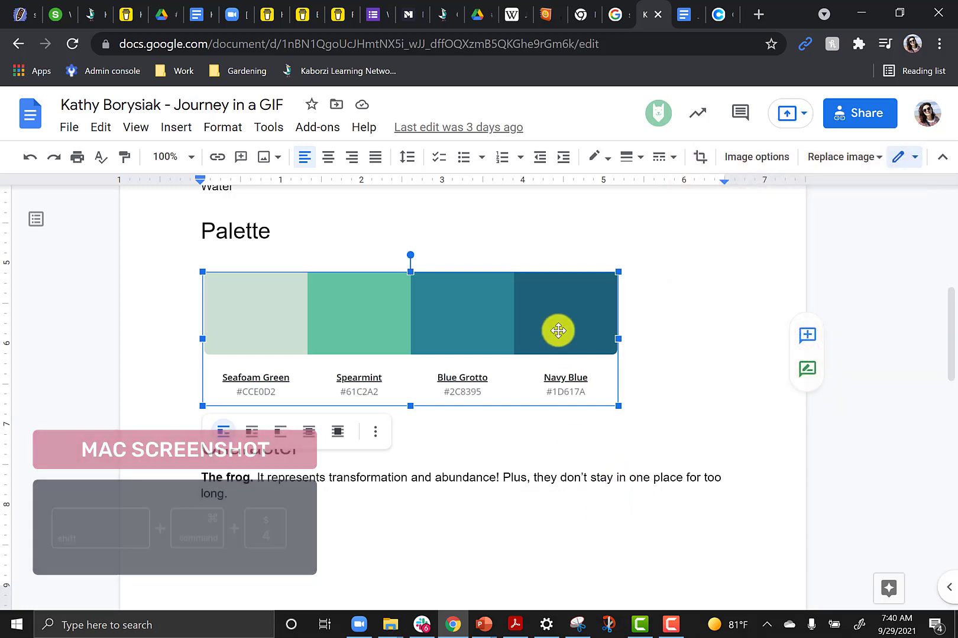
pyautogui.click(693, 18)
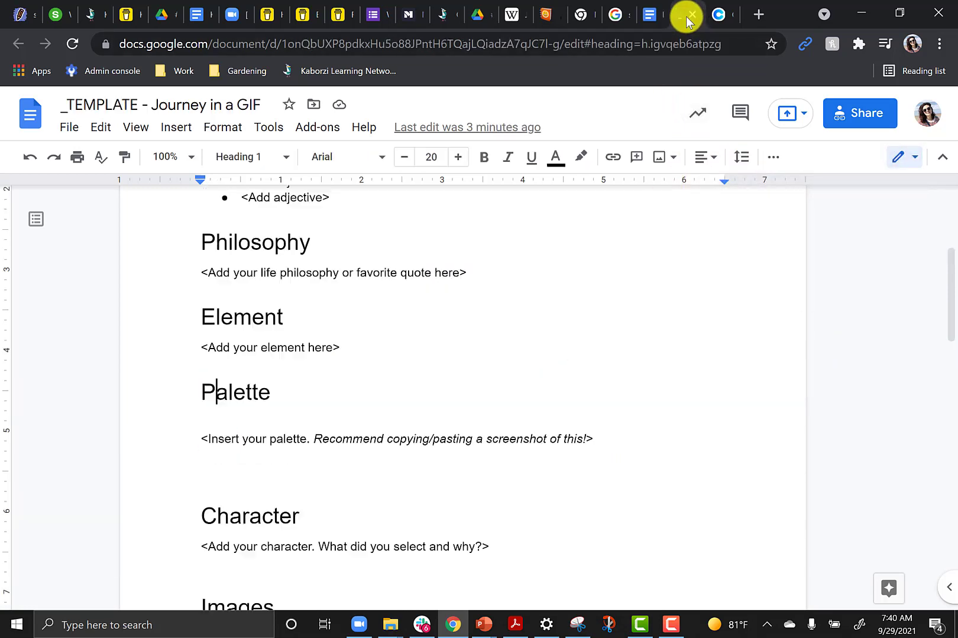
pyautogui.moveTo(351, 349); pyautogui.dragTo(161, 357)
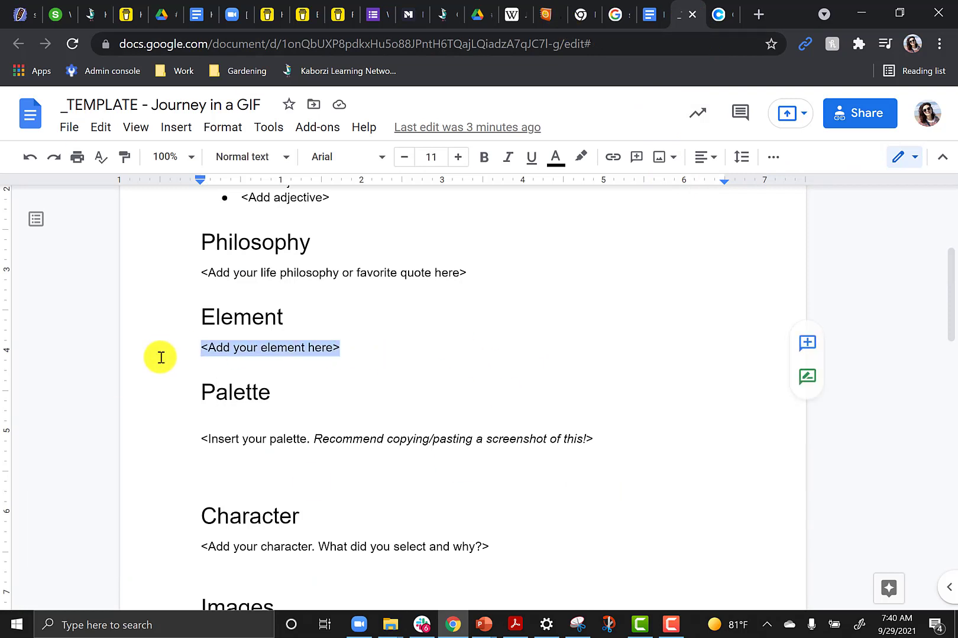
pyautogui.write('Fire')
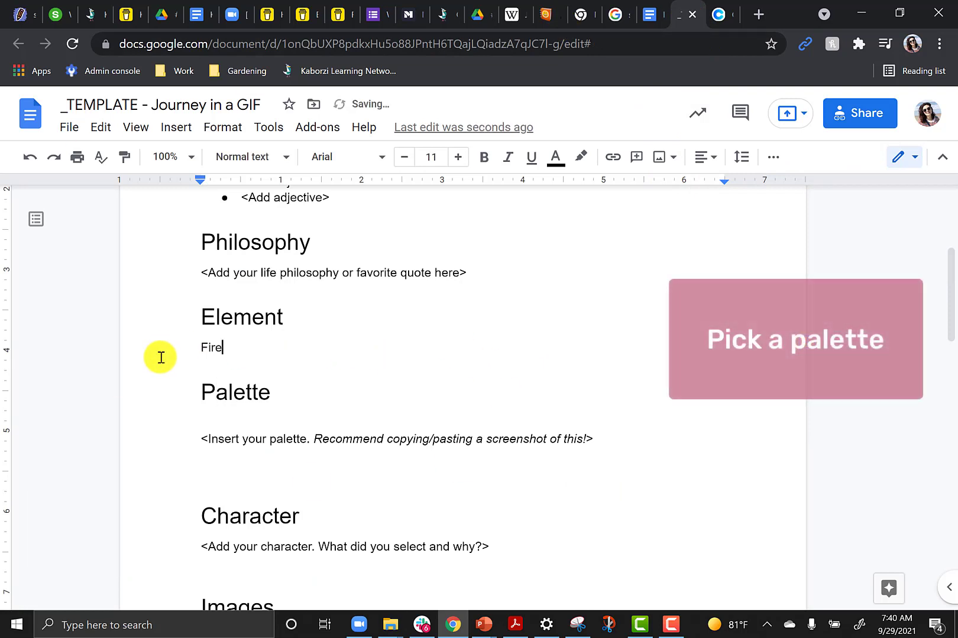
# Switch to Coolors and keep generating color palettes until reaching the one with EF3E36, 17BEBB, 2E282A, EDB88B and FAD8D6
pyautogui.click(717, 14)
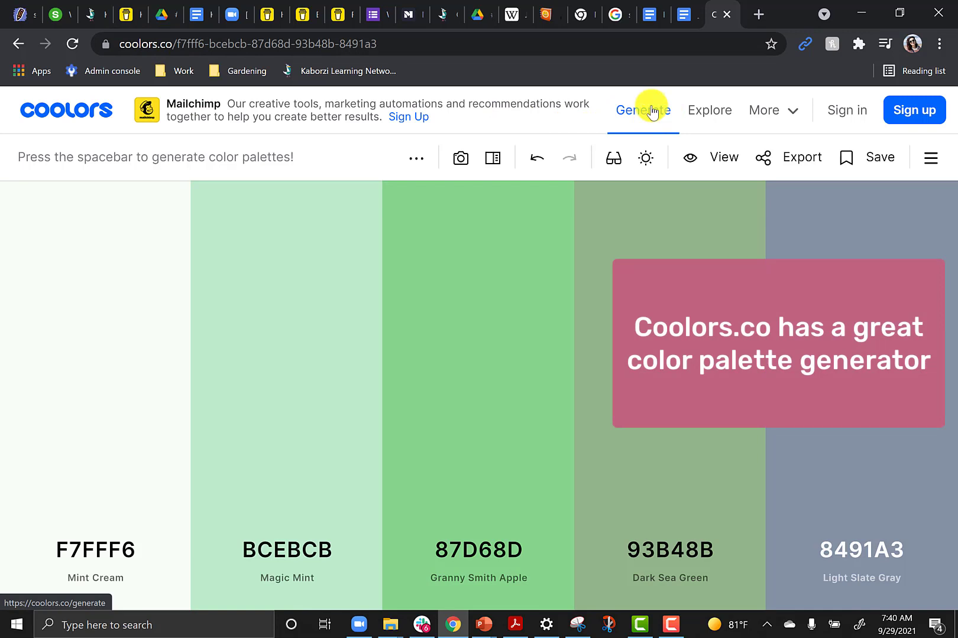
pyautogui.moveTo(497, 380)
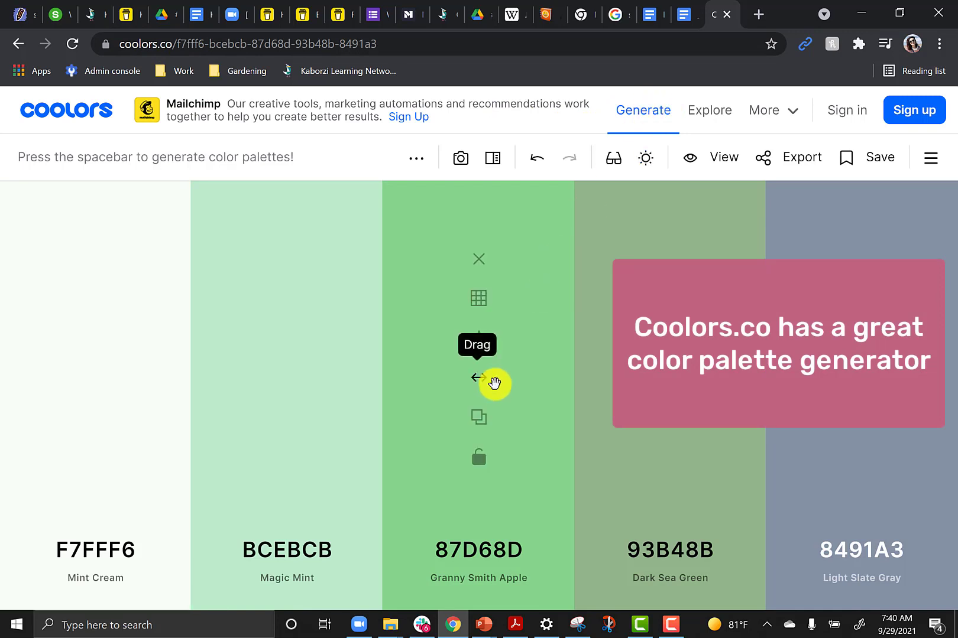
pyautogui.press('space')
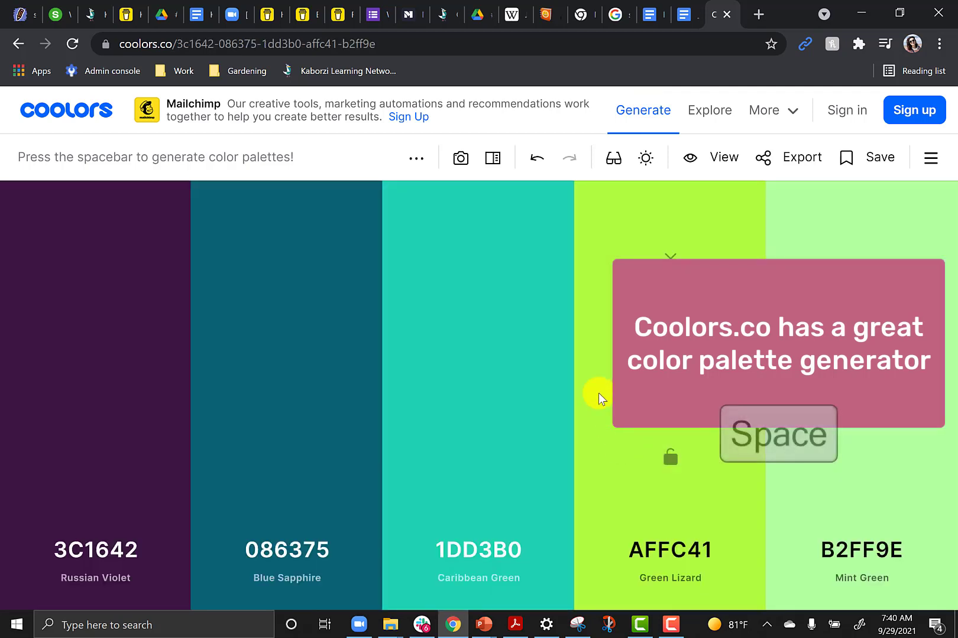
pyautogui.press('space')
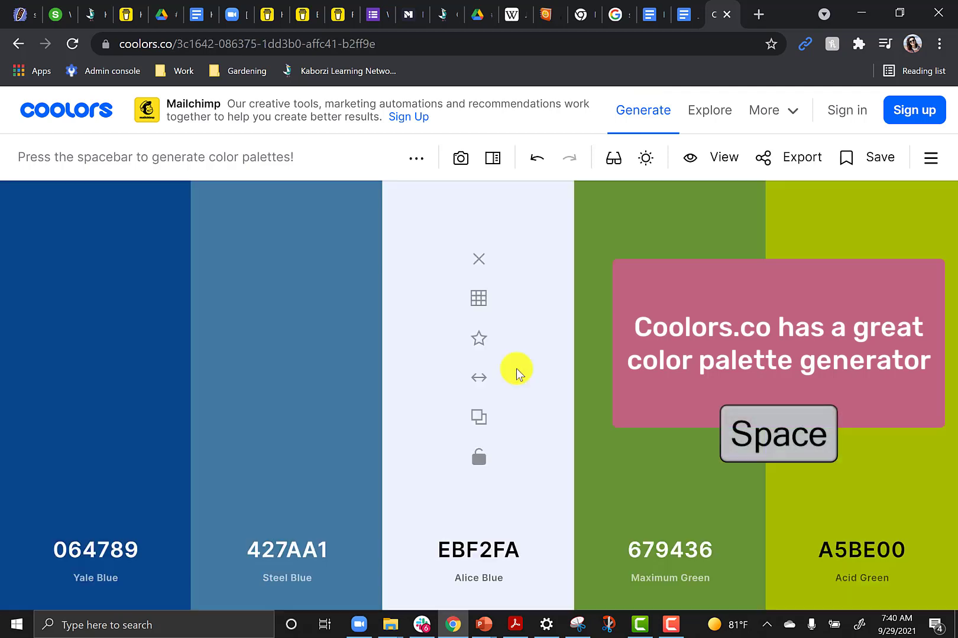
pyautogui.press('space')
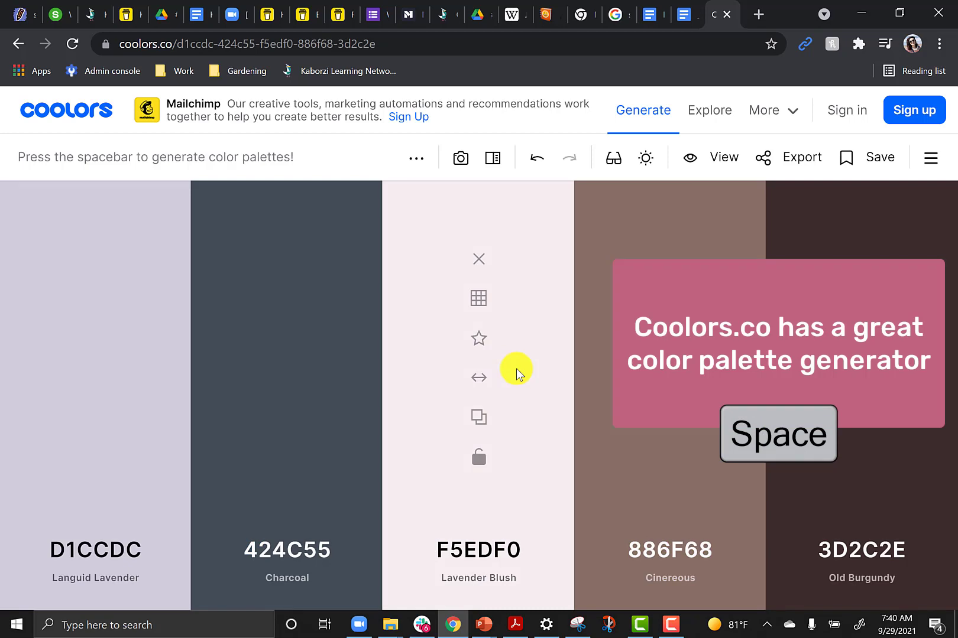
pyautogui.press('space')
pyautogui.press('space')
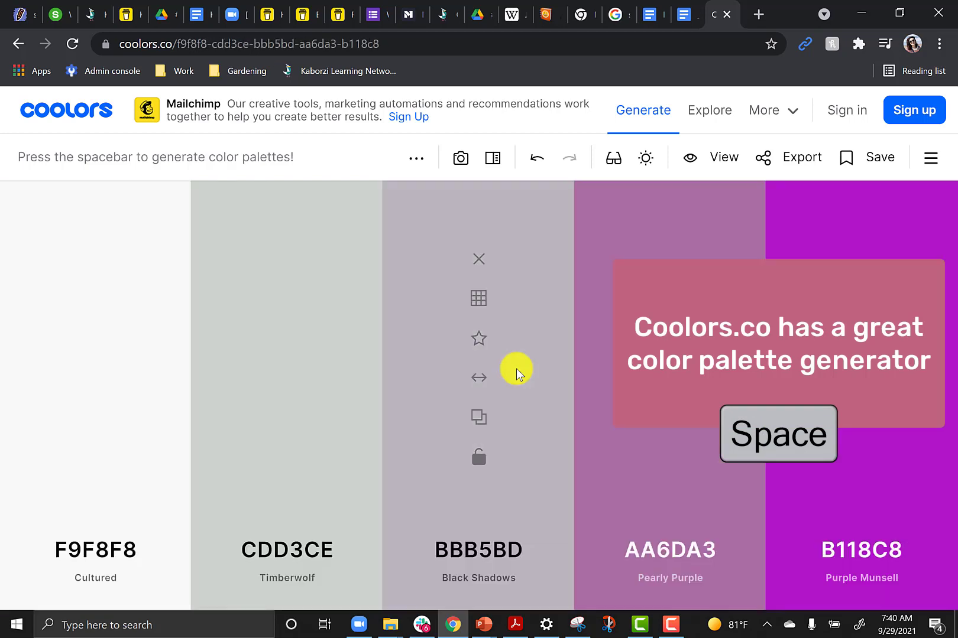
pyautogui.press('space')
pyautogui.click(697, 15)
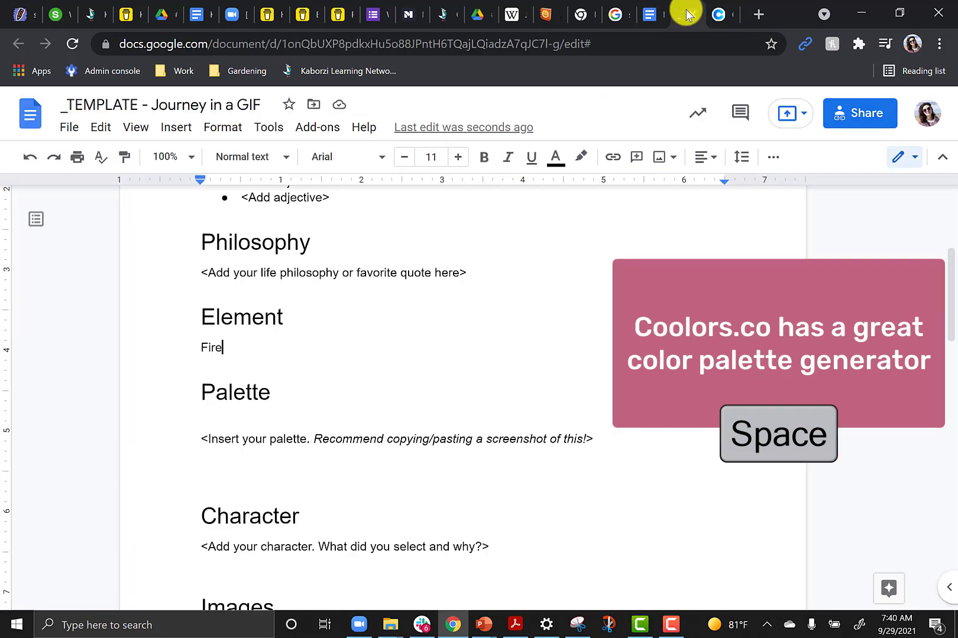
pyautogui.click(720, 15)
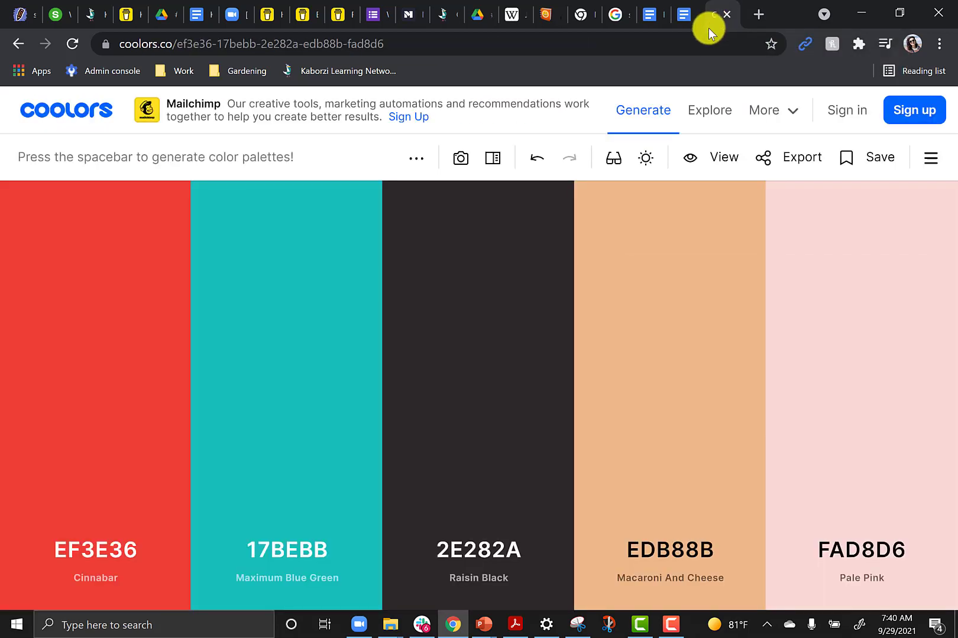
# Export the palette as an image titled "Fire Palette"
pyautogui.click(777, 162)
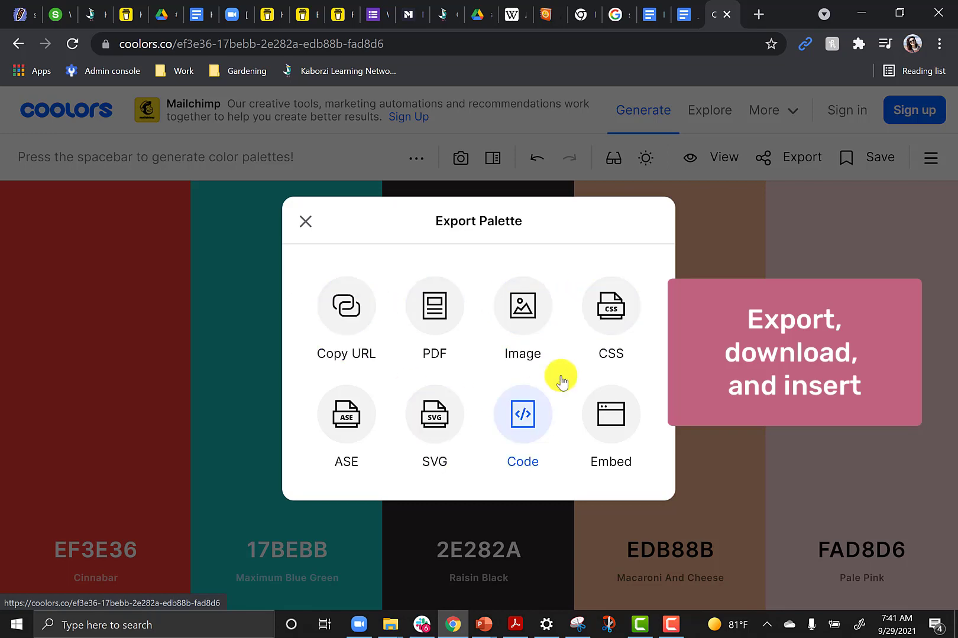
pyautogui.click(524, 306)
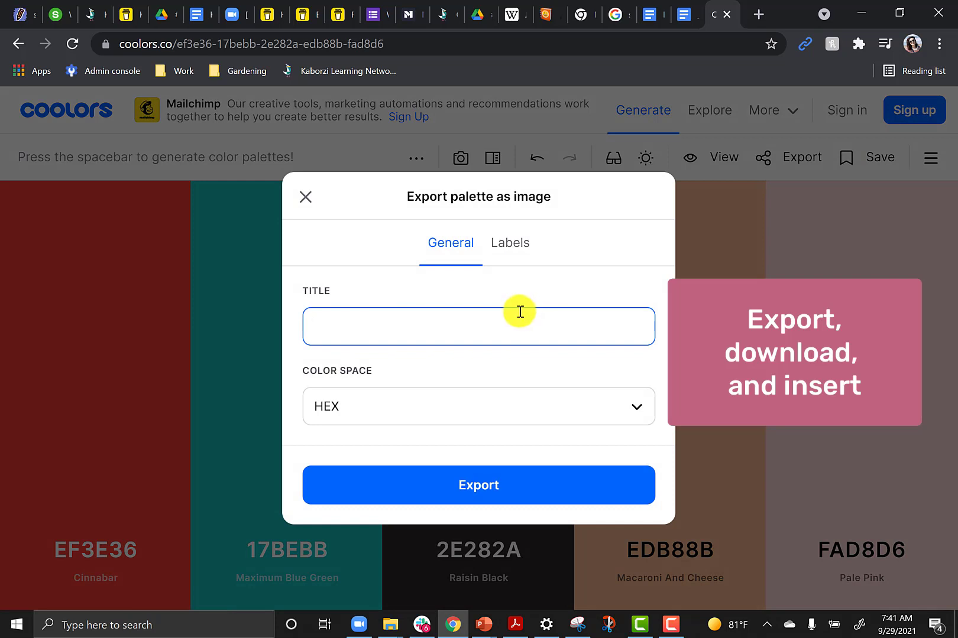
pyautogui.write('Fire')
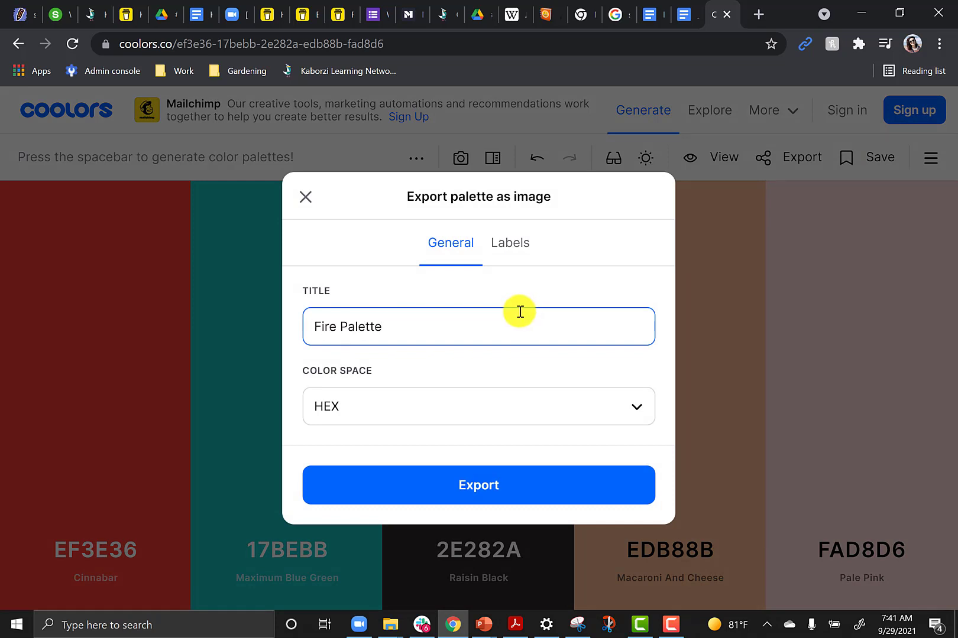
pyautogui.write(' Palette')
pyautogui.click(512, 486)
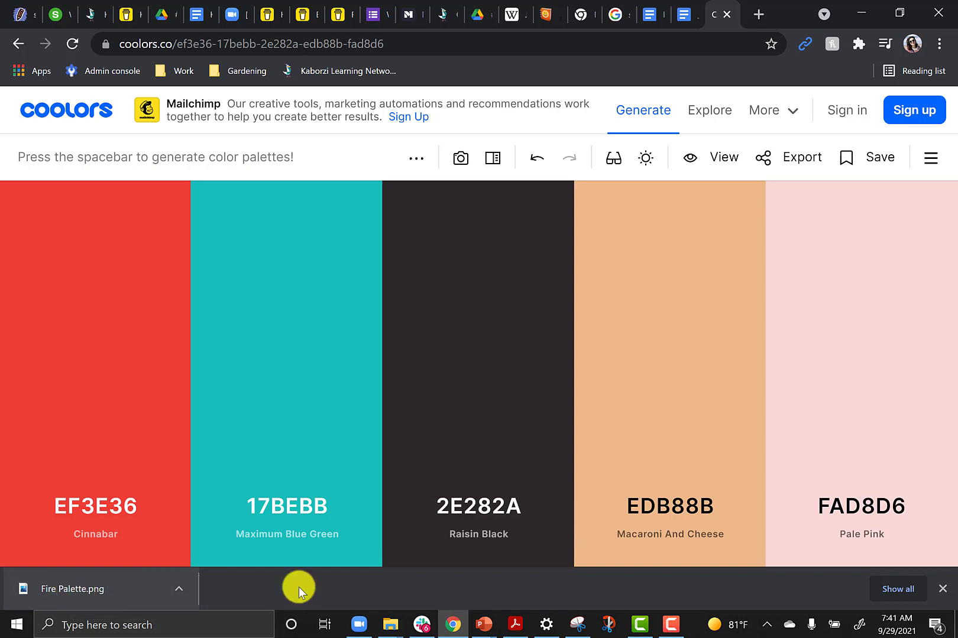
# Return to the template document and delete the word "Fire" under the Element heading
pyautogui.click(684, 16)
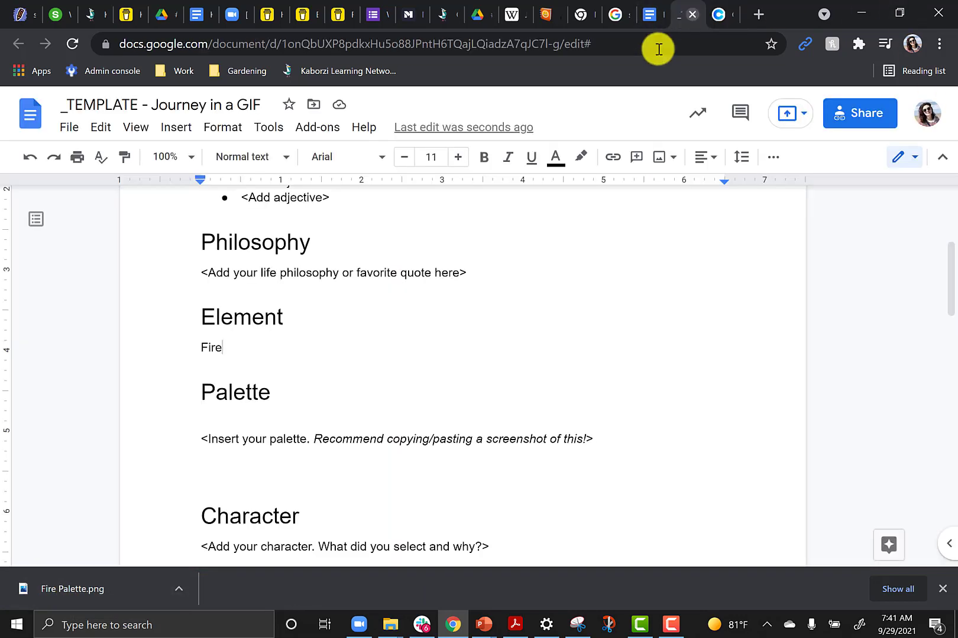
pyautogui.doubleClick(208, 348)
pyautogui.press('BackSpace')
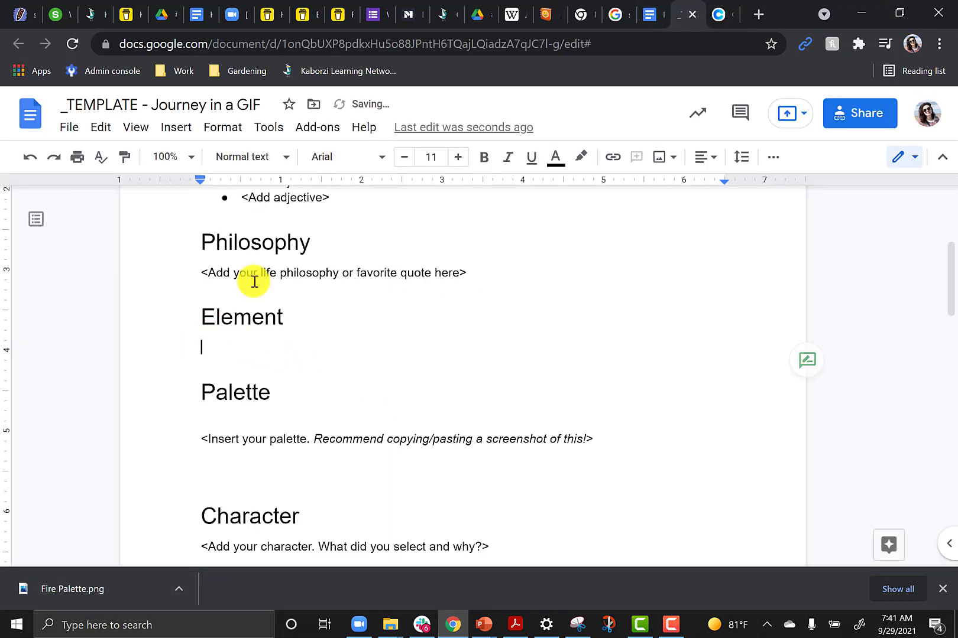
# Insert the "Fire Palette" image from the computer's Downloads folder under the Element heading
pyautogui.click(176, 128)
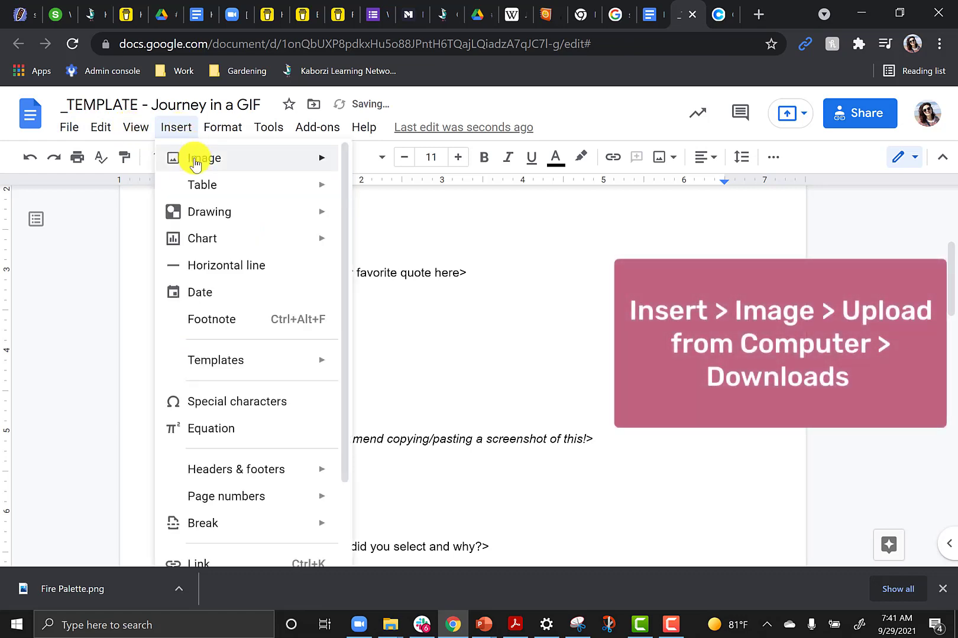
pyautogui.moveTo(195, 158)
pyautogui.click(375, 163)
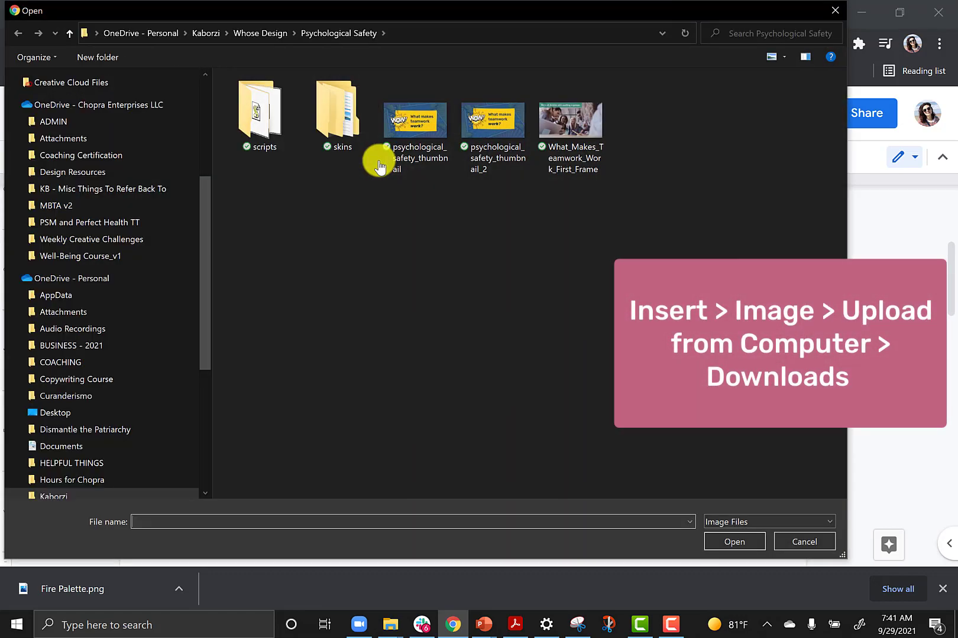
pyautogui.moveTo(204, 218); pyautogui.dragTo(199, 88)
pyautogui.click(89, 103)
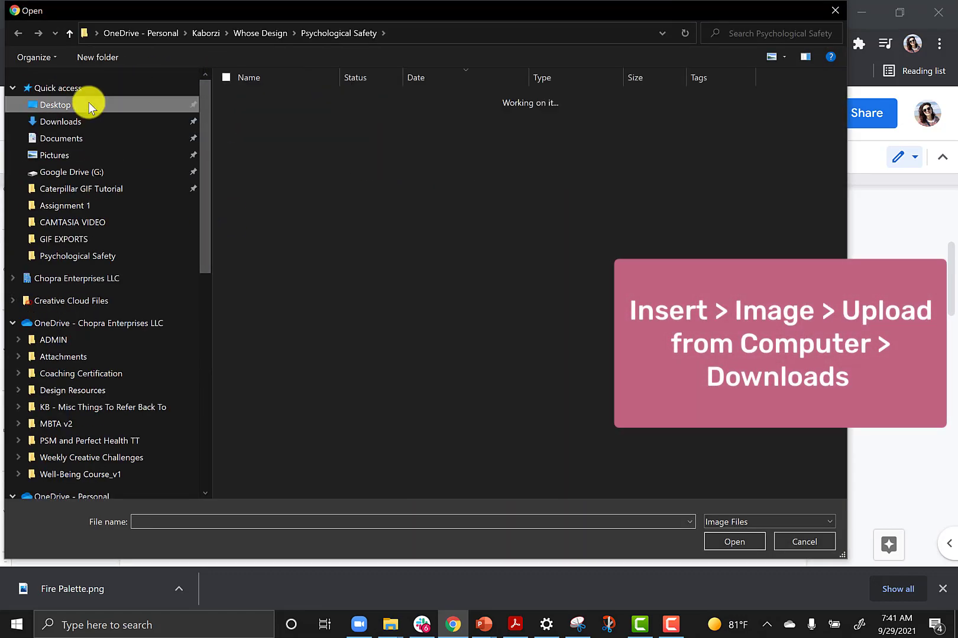
pyautogui.click(90, 123)
pyautogui.doubleClick(302, 112)
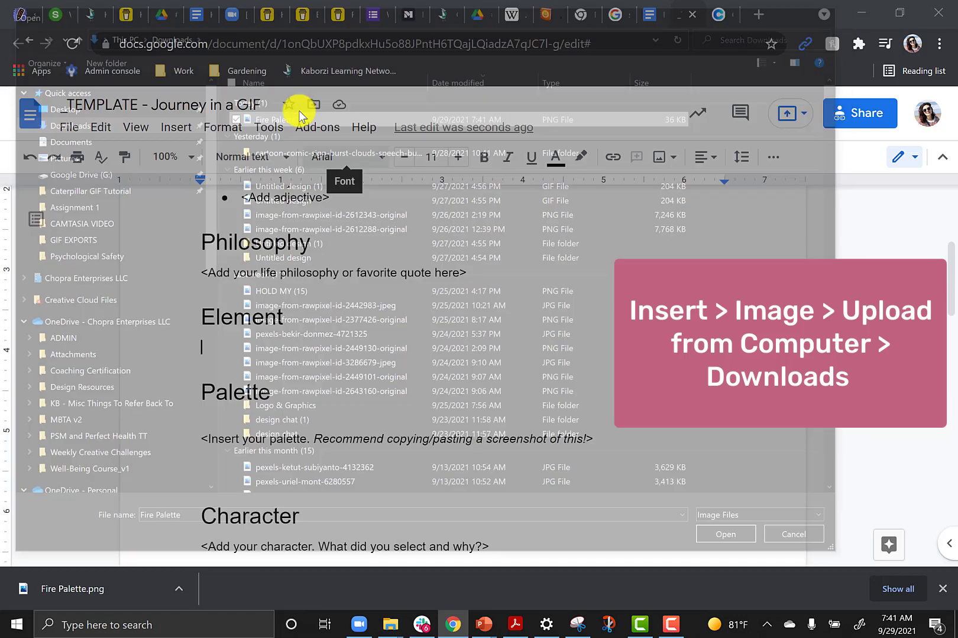
# Shrink the inserted palette image proportionally to about 3.7 inches wide and deselect it
pyautogui.scroll(4, 727, 353)
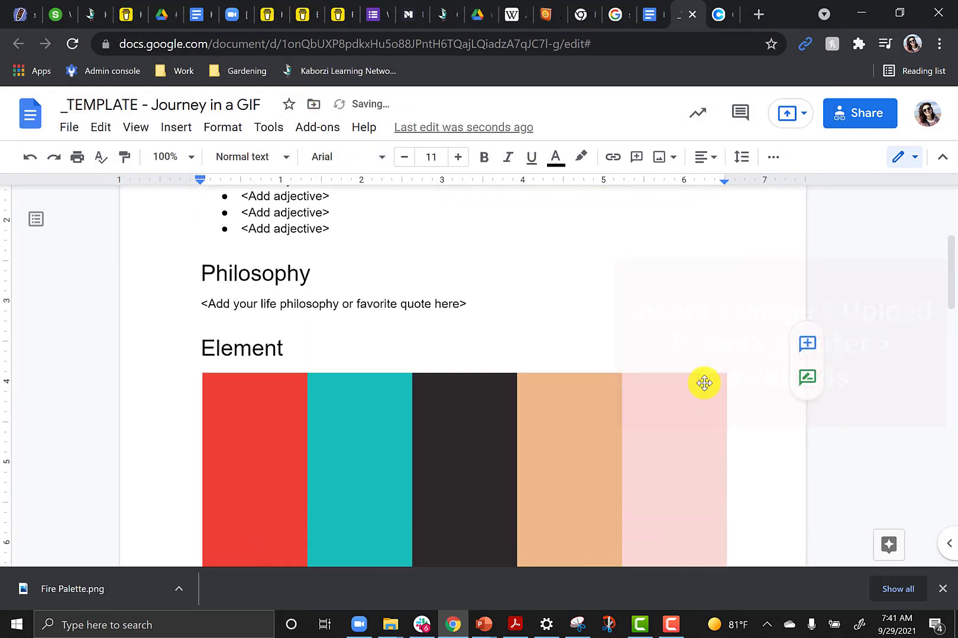
pyautogui.scroll(-3, 703, 383)
pyautogui.scroll(-3, 703, 385)
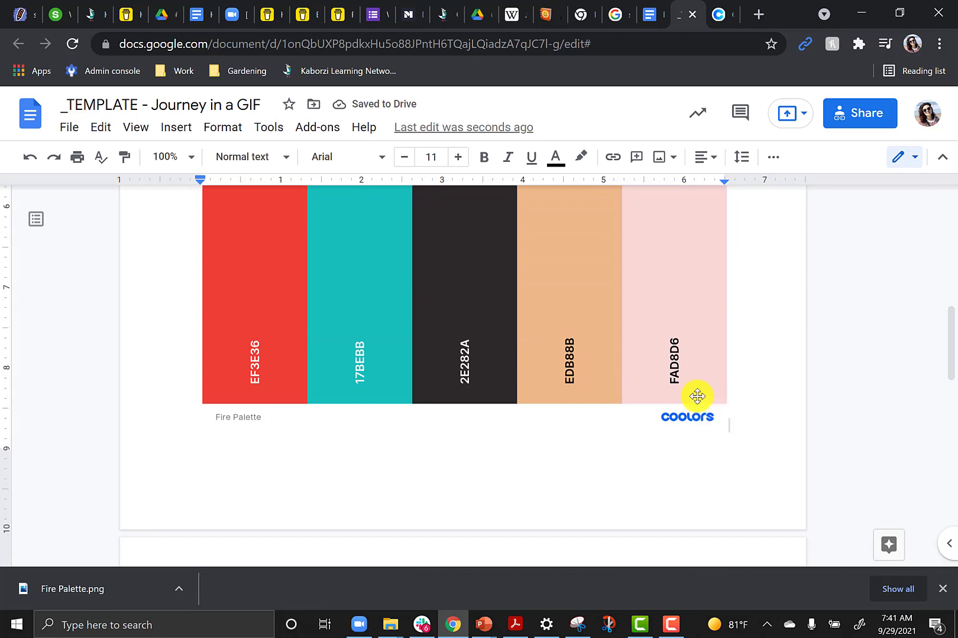
pyautogui.scroll(2, 632, 416)
pyautogui.click(632, 417)
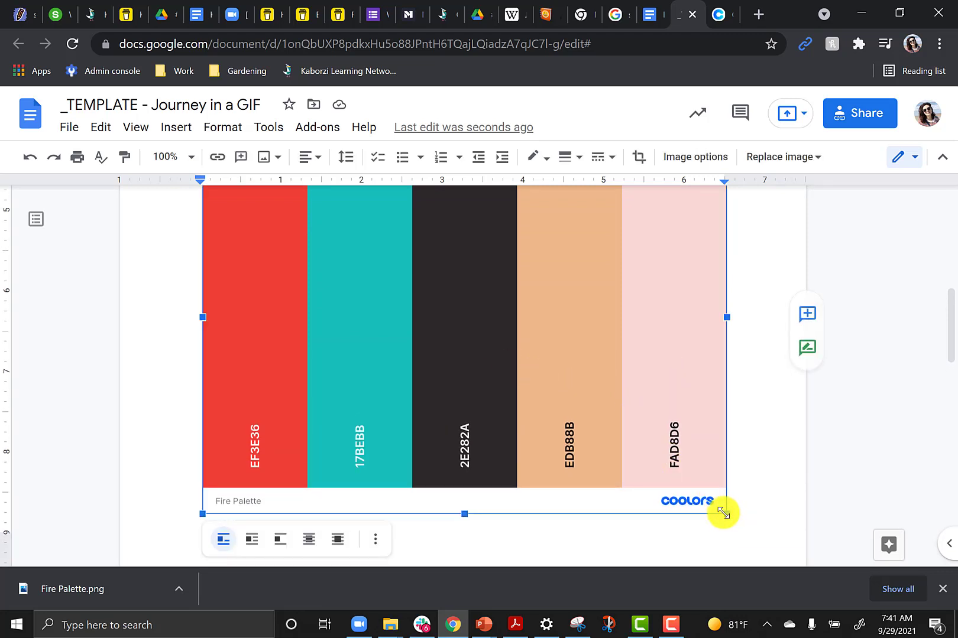
pyautogui.moveTo(723, 514); pyautogui.dragTo(499, 354)
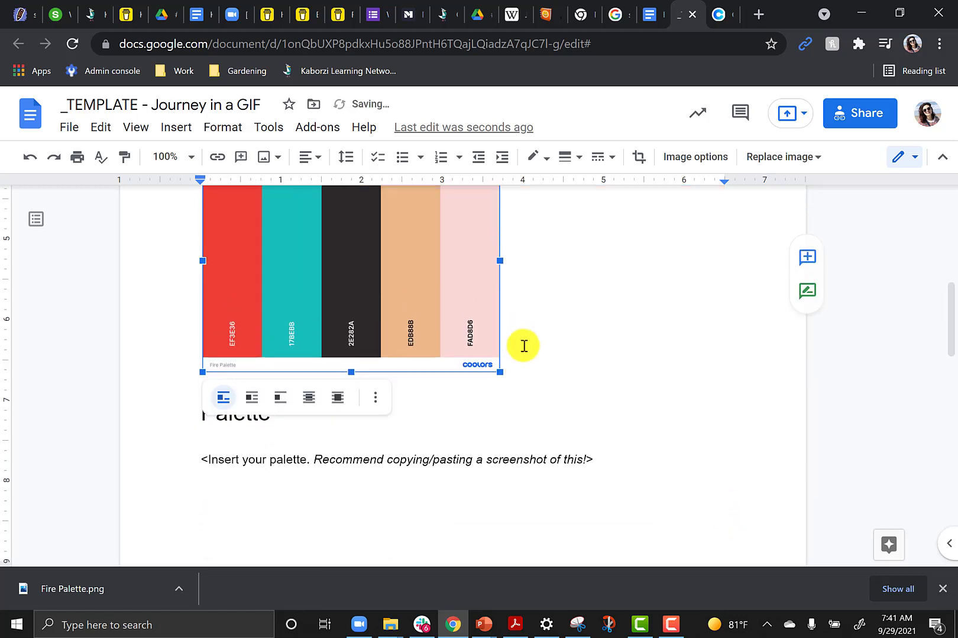
pyautogui.scroll(1, 524, 346)
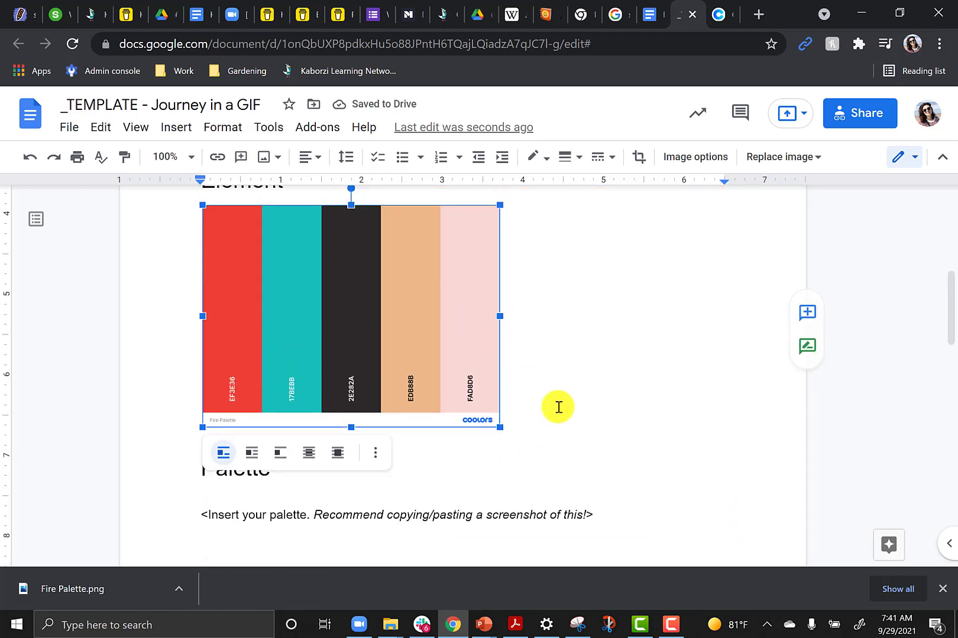
pyautogui.click(594, 355)
pyautogui.scroll(3, 473, 414)
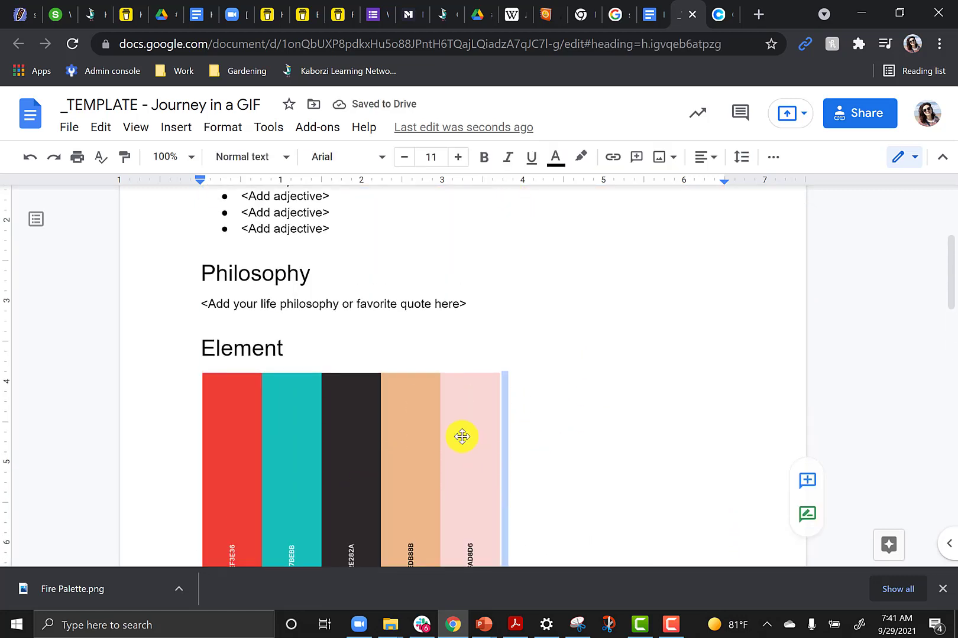
pyautogui.scroll(-1, 561, 408)
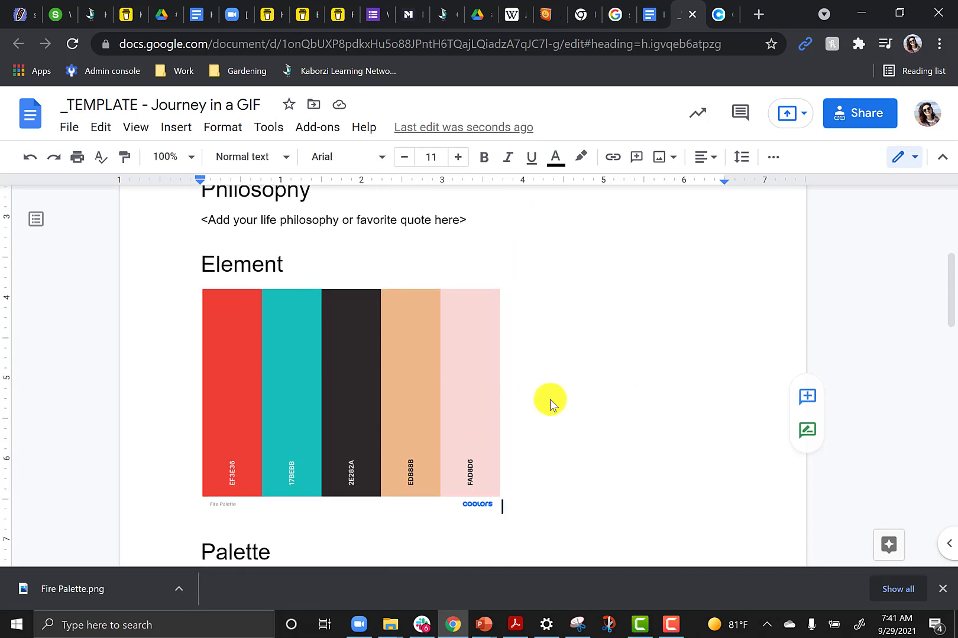
# Add a blank line after the palette image, above the Palette heading
pyautogui.click(297, 370)
pyautogui.doubleClick(559, 467)
pyautogui.press('Return')
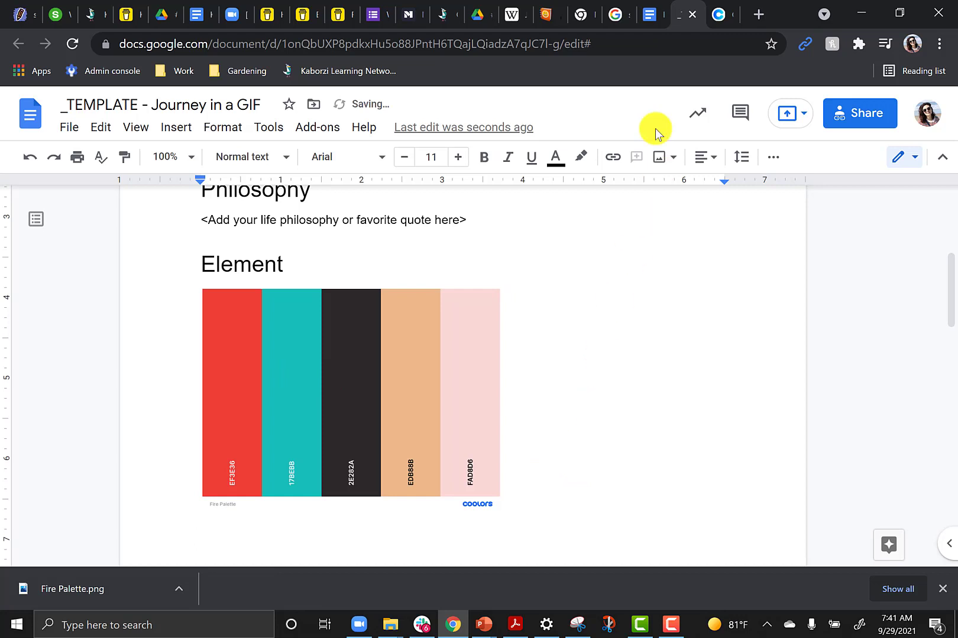
# Switch to the Coolors palette, open Snip & Sketch over it, and minimize the Snip & Sketch window
pyautogui.click(716, 14)
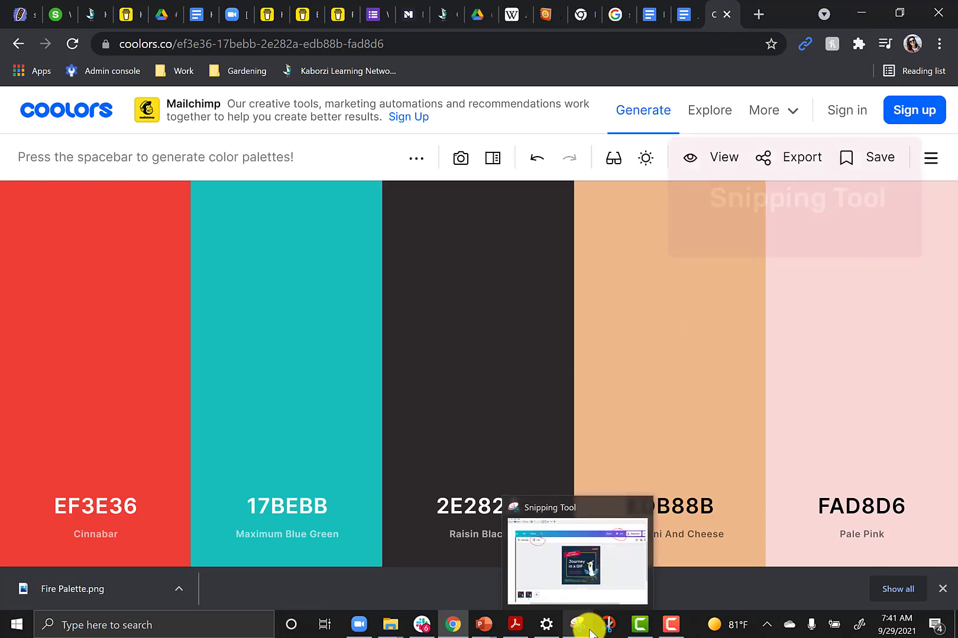
pyautogui.click(609, 628)
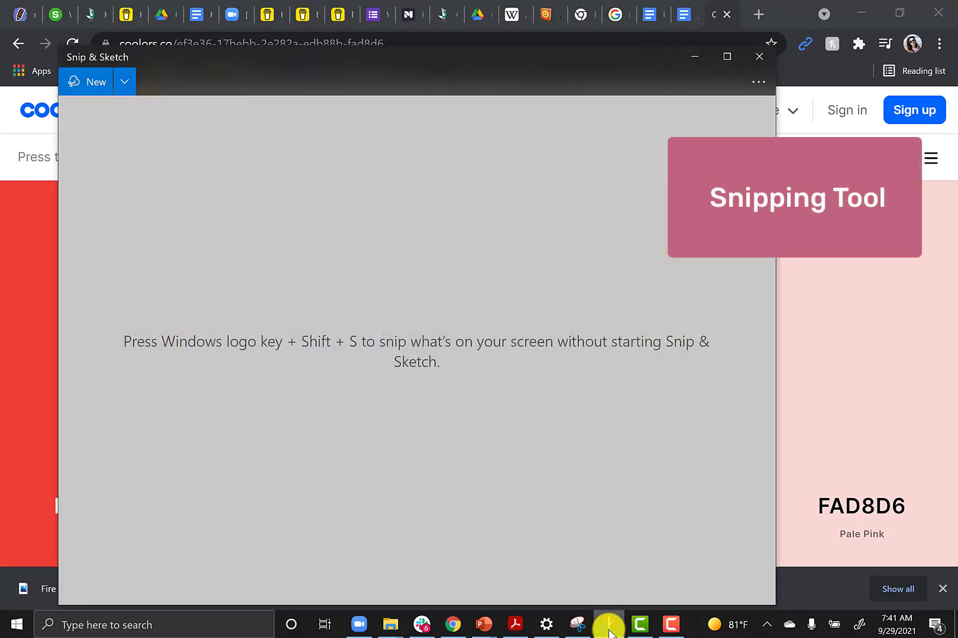
pyautogui.click(694, 56)
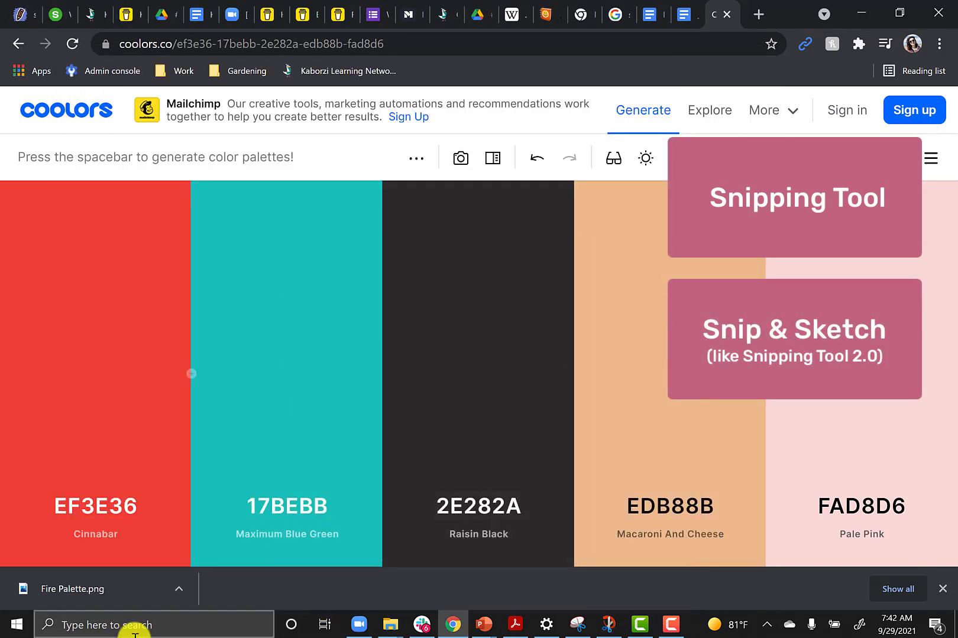
# Search Windows for "snip", open Snipping Tool, and capture the five color columns of the Coolors palette as a new snip
pyautogui.click(156, 627)
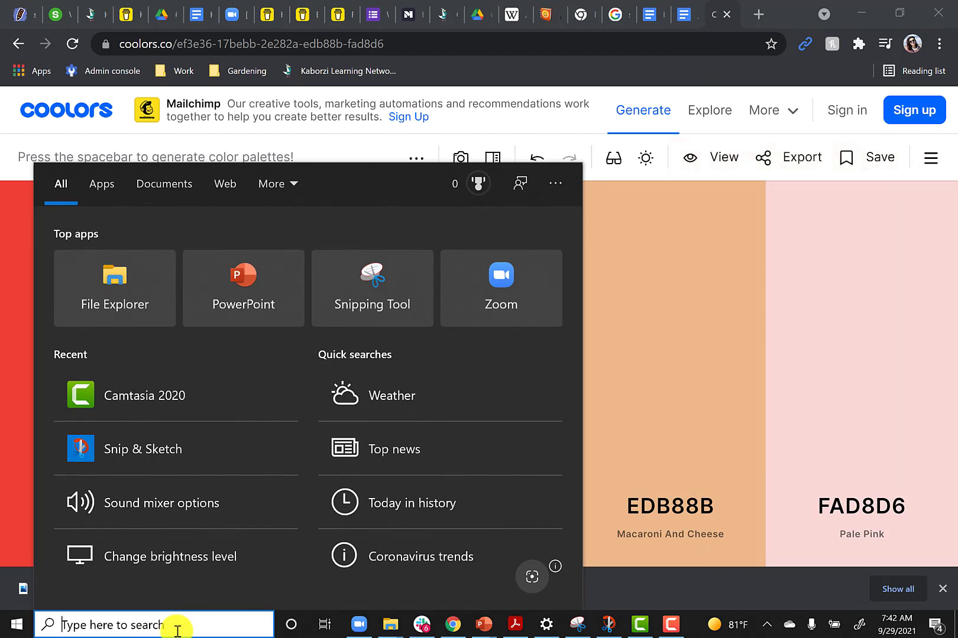
pyautogui.write('s')
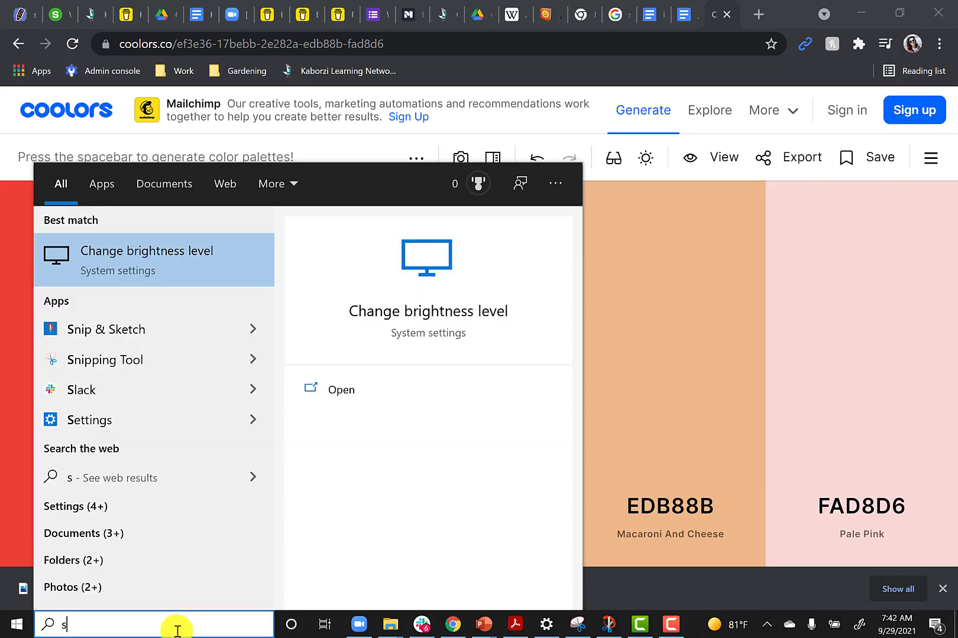
pyautogui.write('mip')
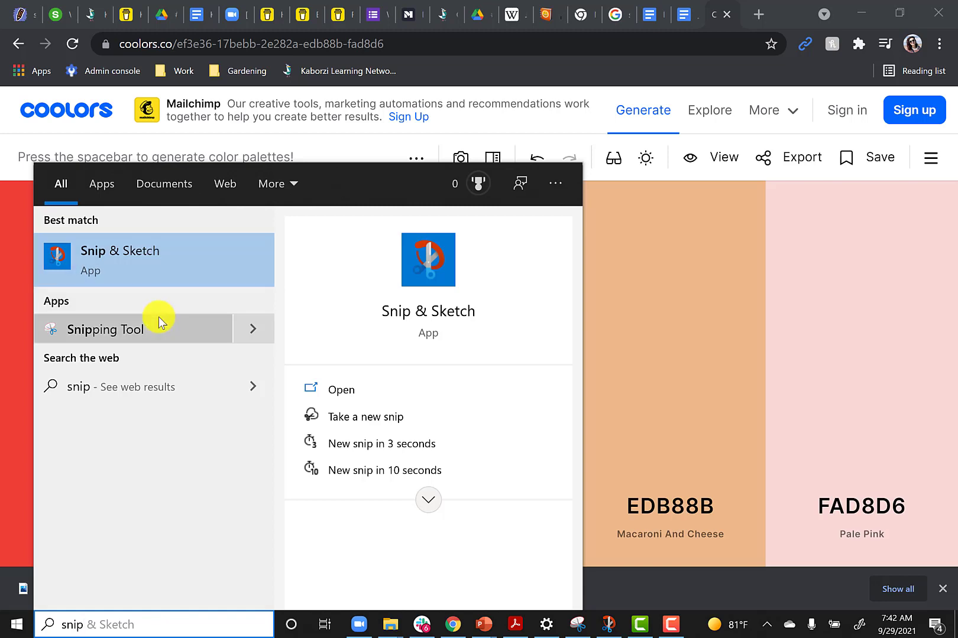
pyautogui.click(164, 332)
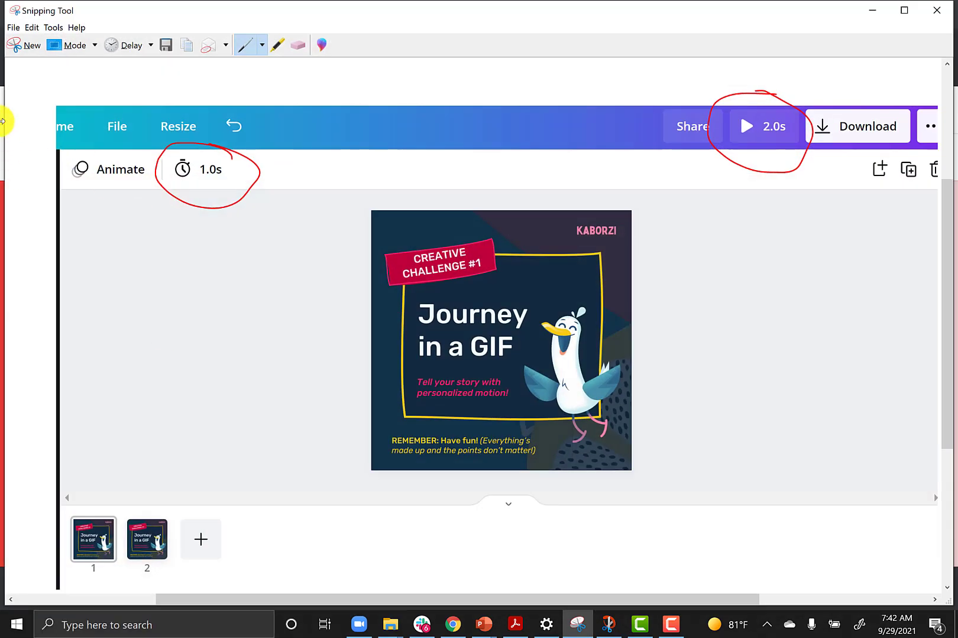
pyautogui.click(28, 45)
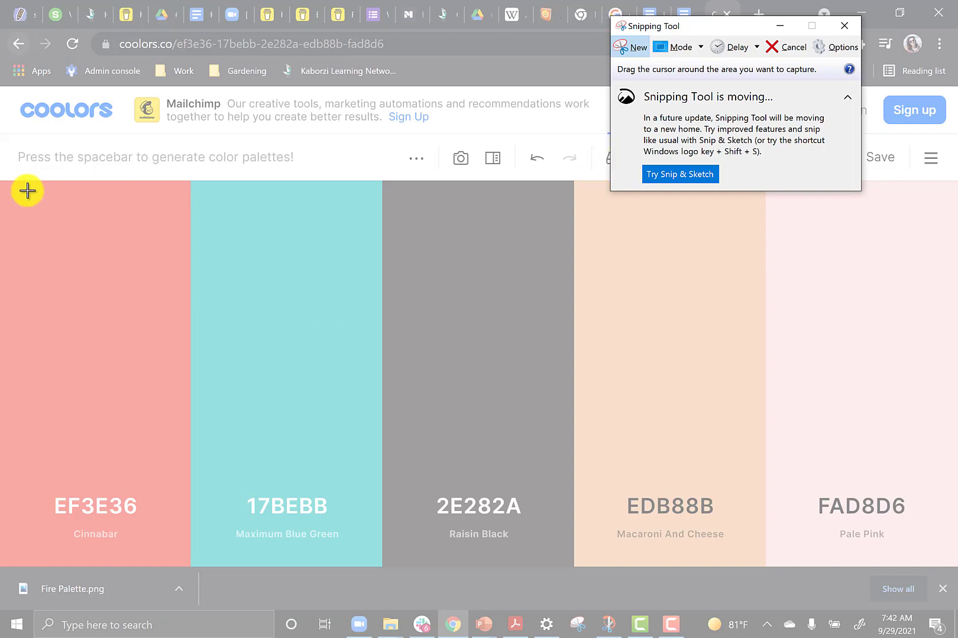
pyautogui.moveTo(3, 180); pyautogui.dragTo(948, 566)
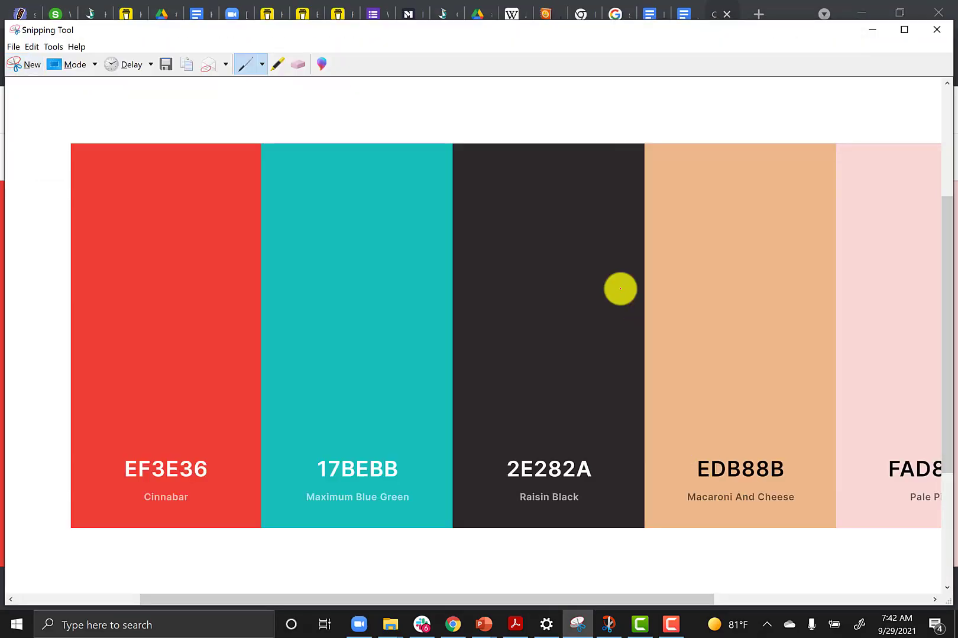
# Copy the snip, minimize Snipping Tool, and paste it on the blank line above the Palette heading in the Journey in a GIF document
pyautogui.click(32, 48)
pyautogui.click(36, 63)
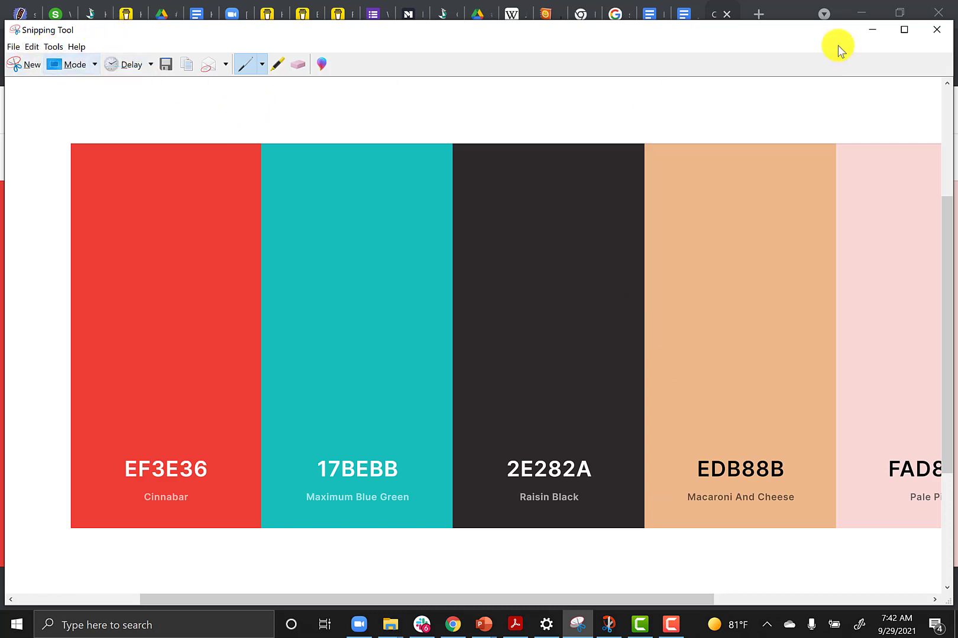
pyautogui.click(872, 30)
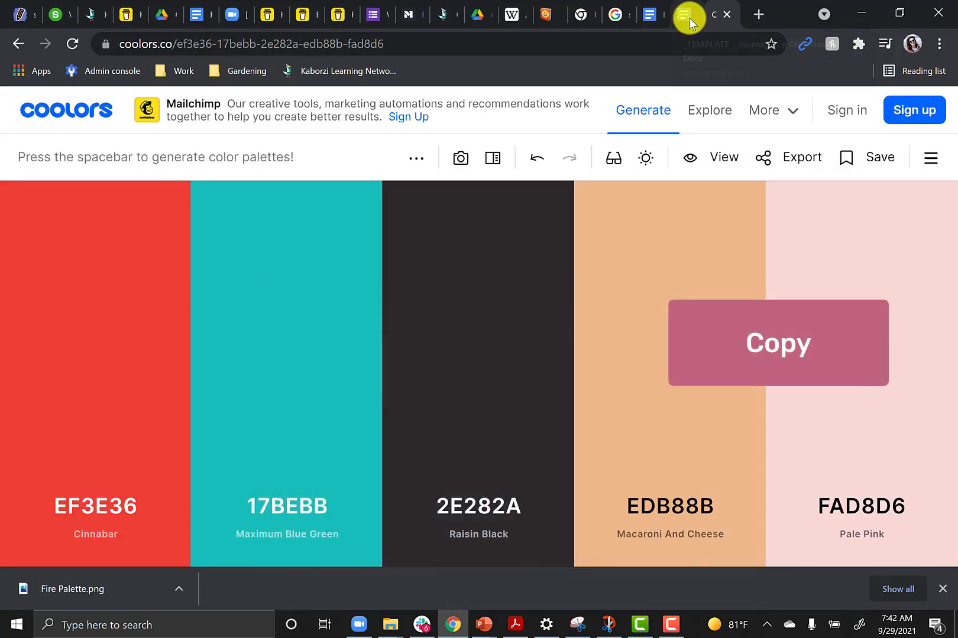
pyautogui.click(689, 23)
pyautogui.scroll(-3, 639, 387)
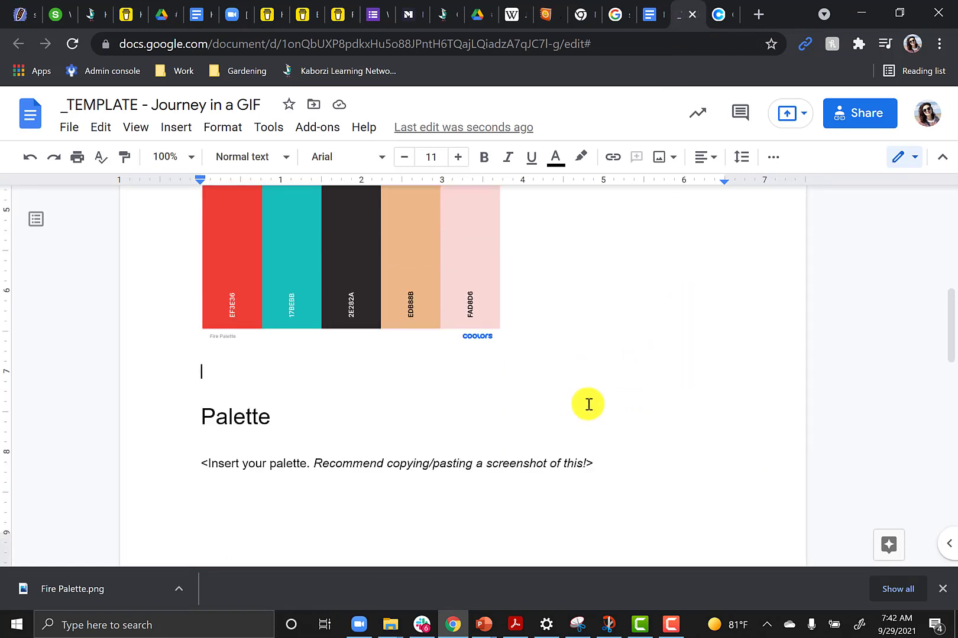
pyautogui.hotkey('ctrl', 'v')
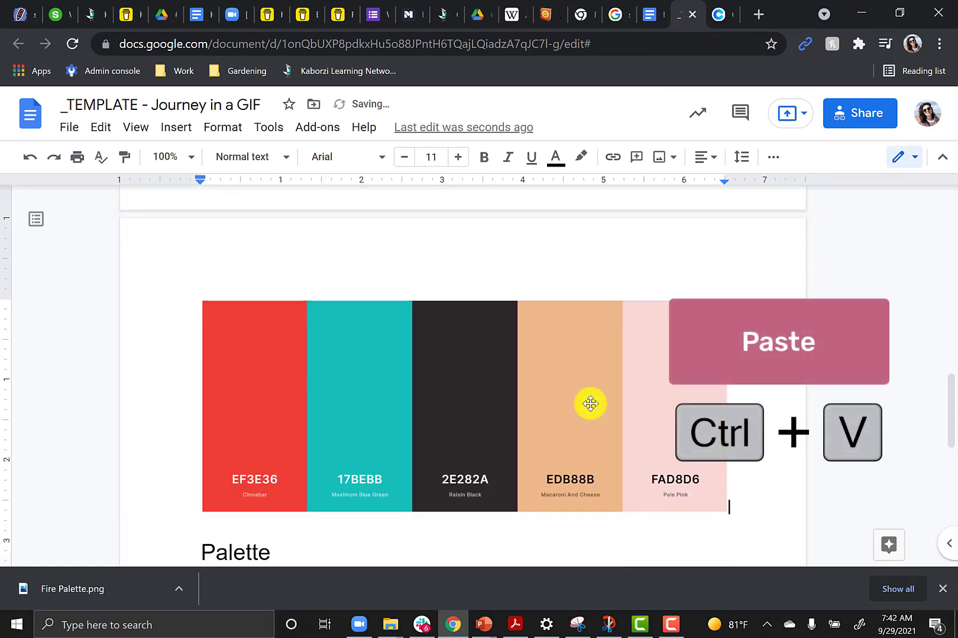
# Shrink the pasted palette screenshot proportionally to about 4.6 inches wide and add a blank line after it
pyautogui.click(591, 392)
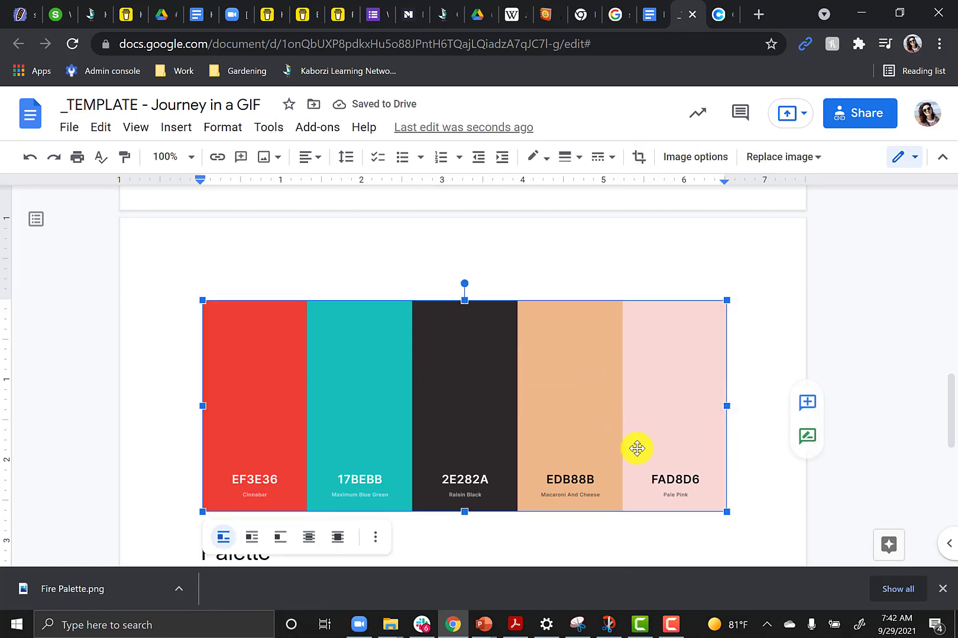
pyautogui.moveTo(727, 510); pyautogui.dragTo(544, 445)
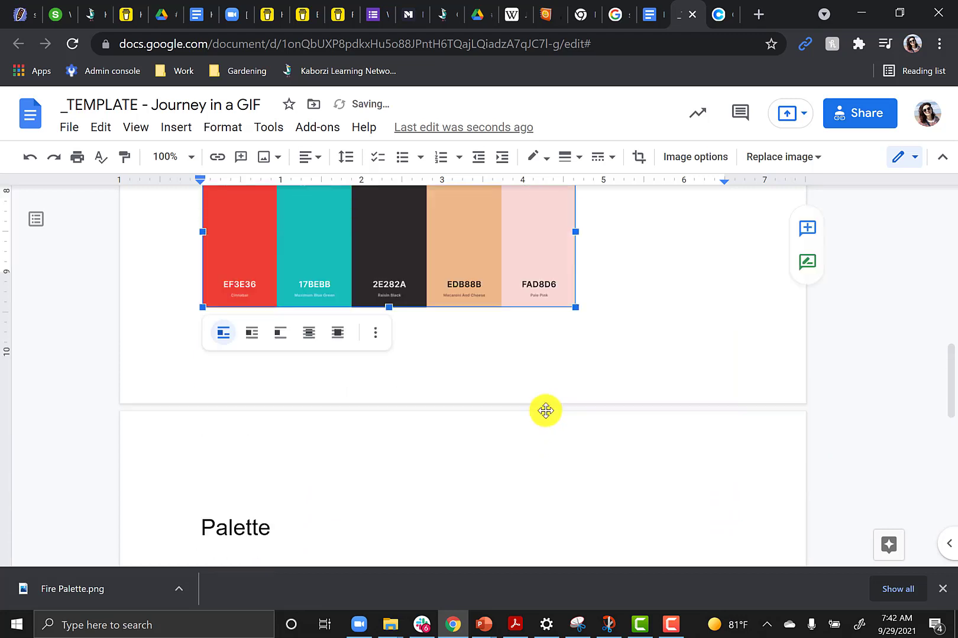
pyautogui.scroll(4, 545, 409)
pyautogui.click(605, 444)
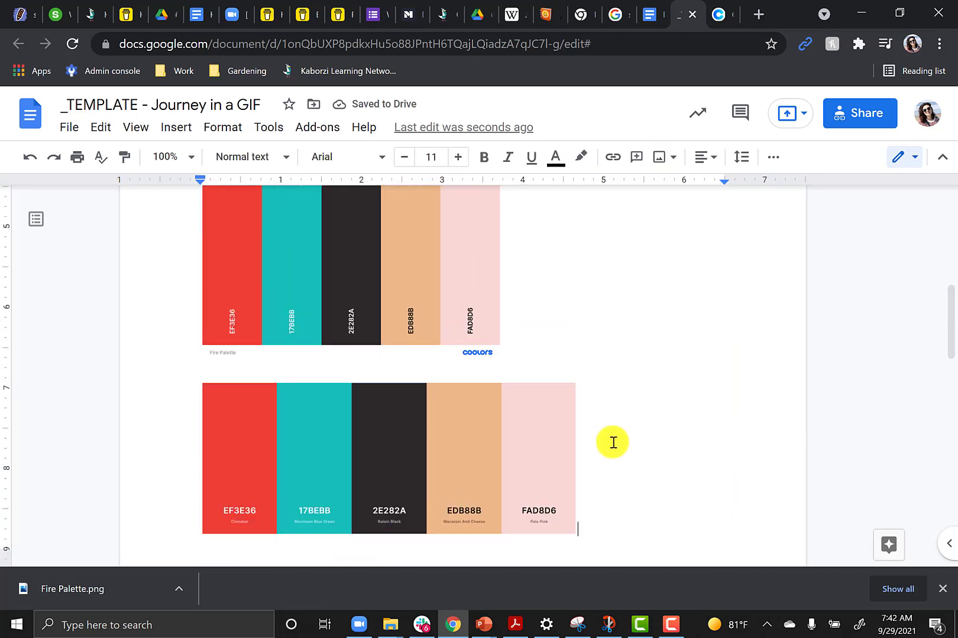
pyautogui.press('Return')
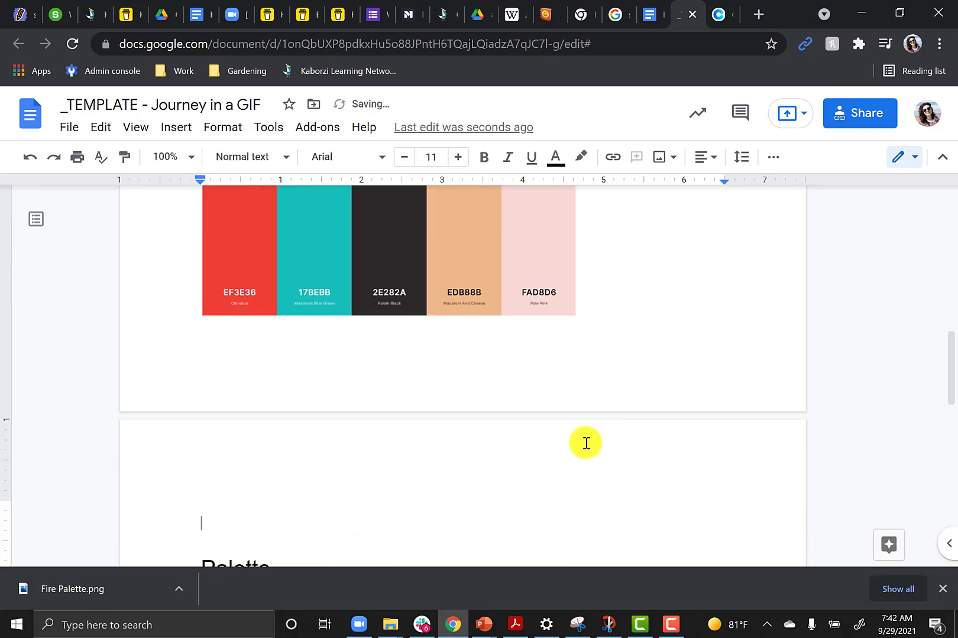
pyautogui.click(607, 628)
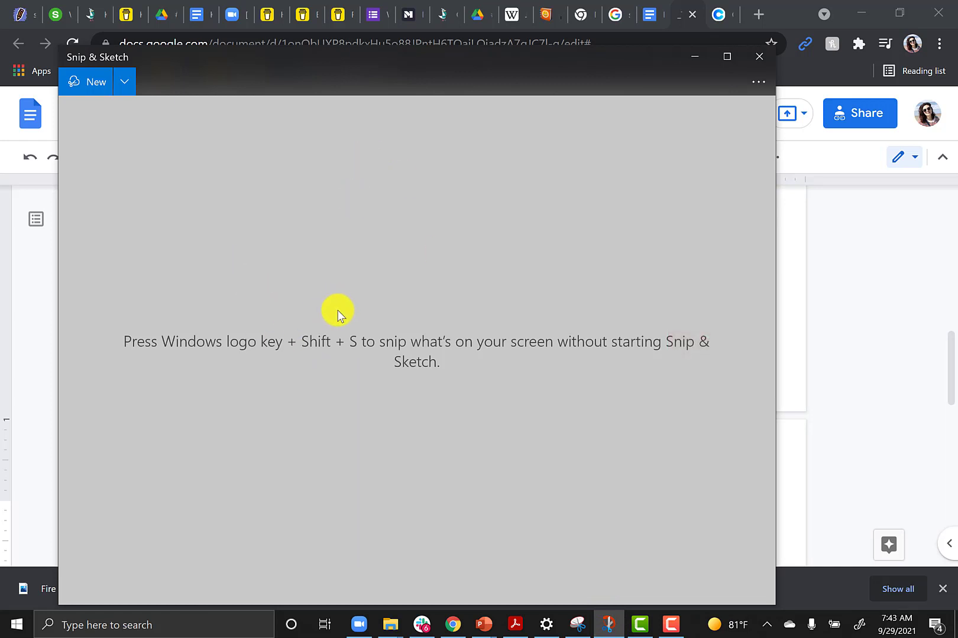
pyautogui.click(89, 83)
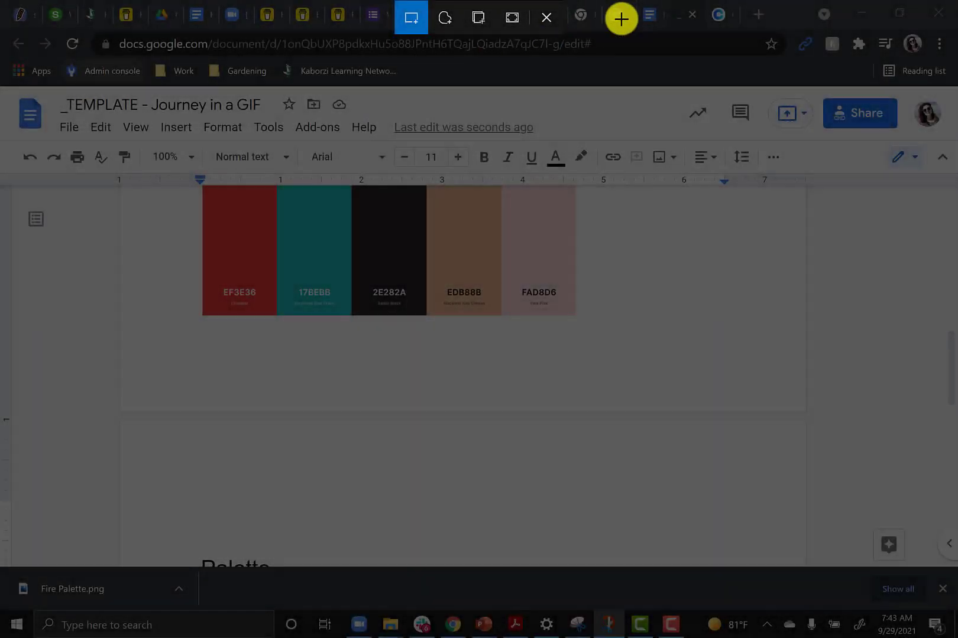
pyautogui.click(554, 23)
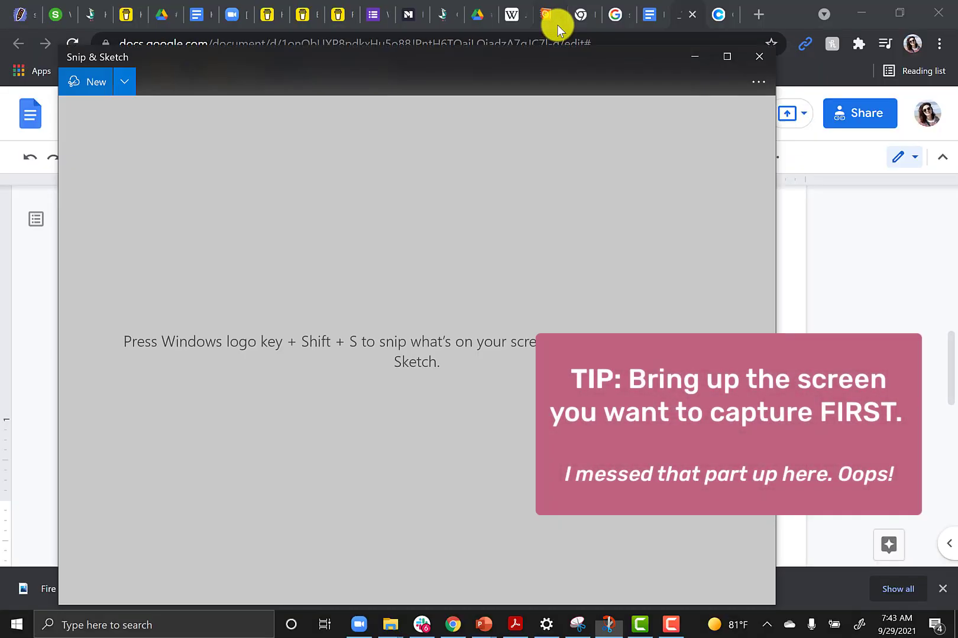
# Switch to the Coolors palette and capture its five color columns as a new rectangular snip in Snip & Sketch
pyautogui.click(720, 15)
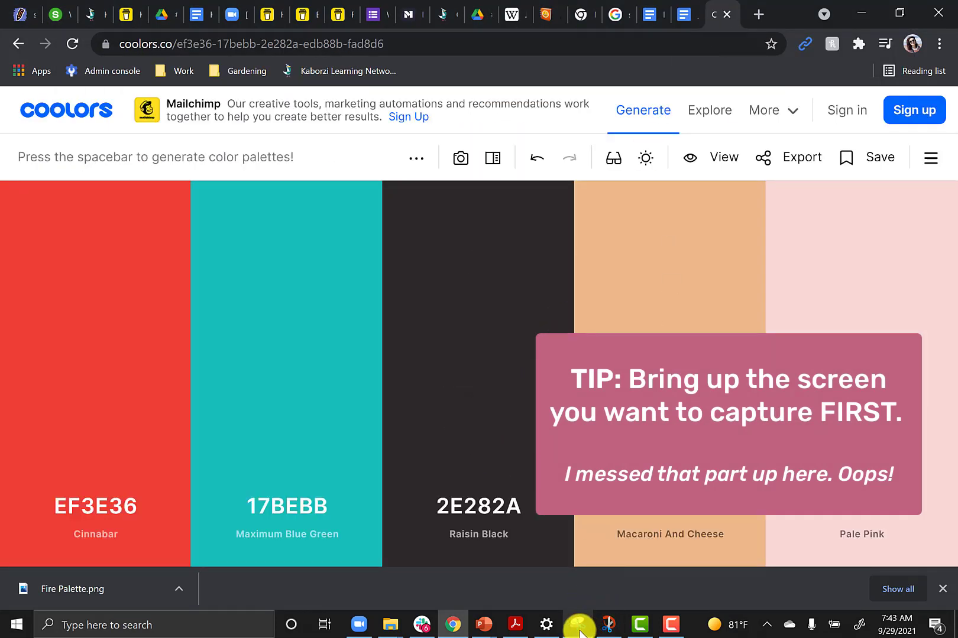
pyautogui.moveTo(581, 626)
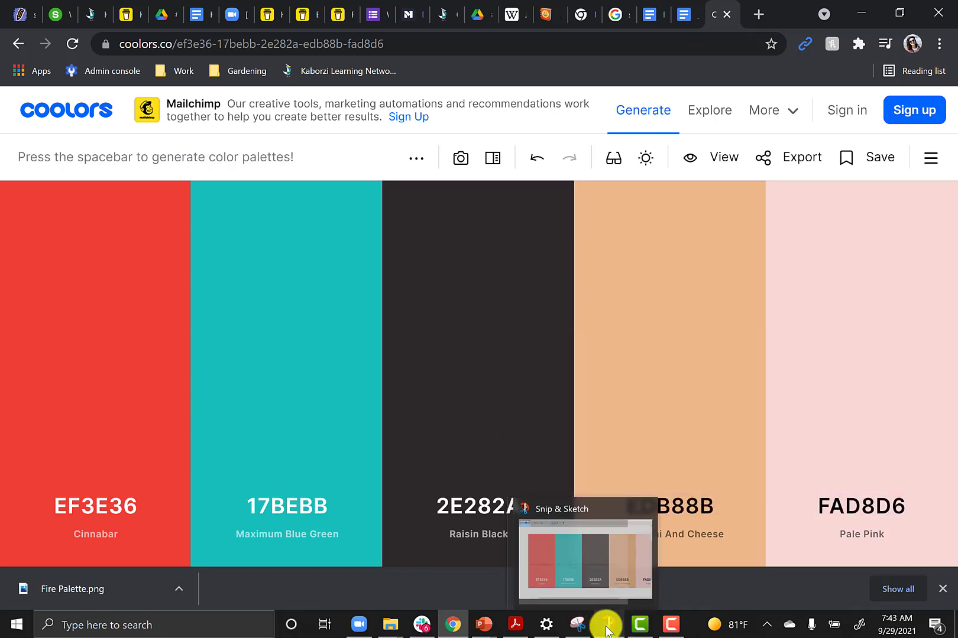
pyautogui.click(606, 625)
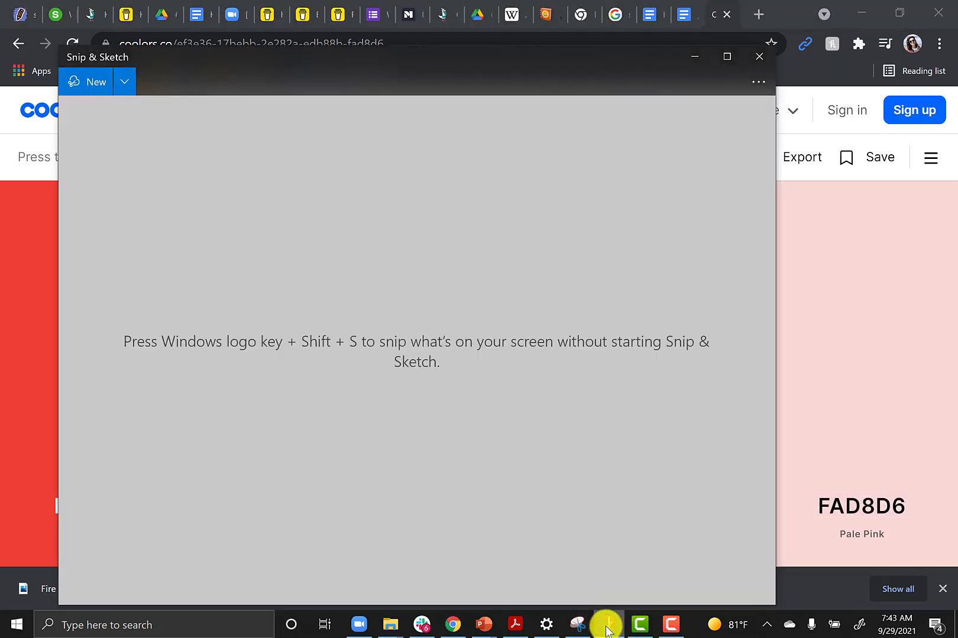
pyautogui.click(94, 82)
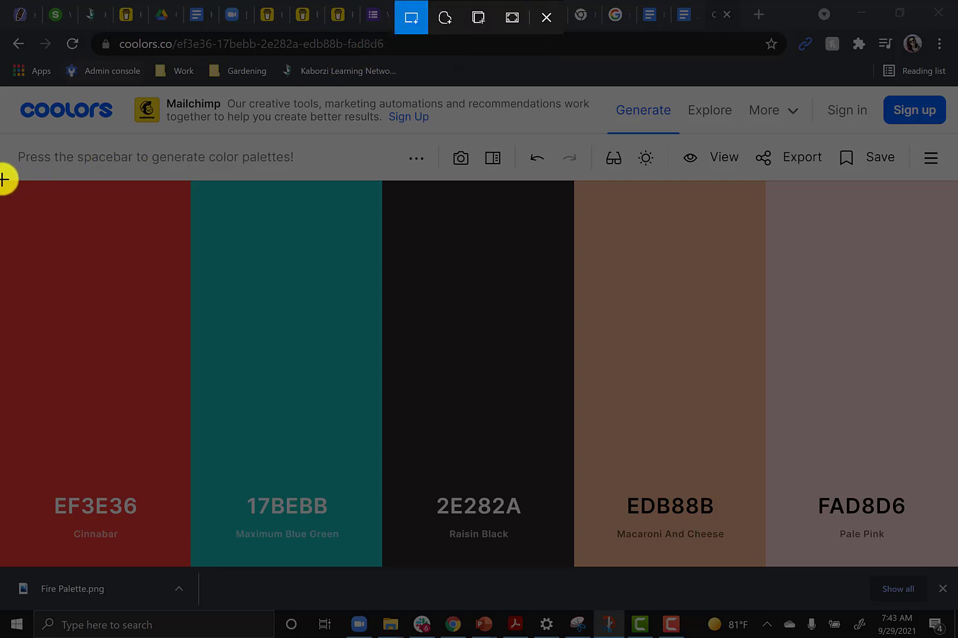
pyautogui.moveTo(5, 179)
pyautogui.mouseDown()
pyautogui.moveTo(56, 210)
pyautogui.moveTo(329, 287)
pyautogui.moveTo(763, 442)
pyautogui.moveTo(835, 481)
pyautogui.moveTo(951, 567)
pyautogui.mouseUp()
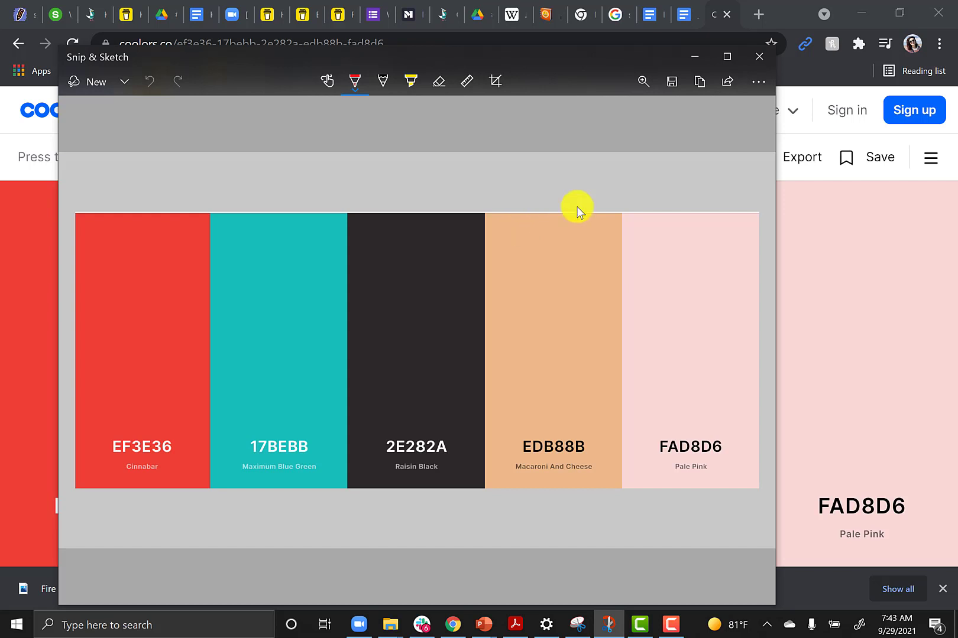
# Copy the Snip & Sketch capture and paste it on the blank line above the Palette heading in the Journey in a GIF document
pyautogui.click(700, 83)
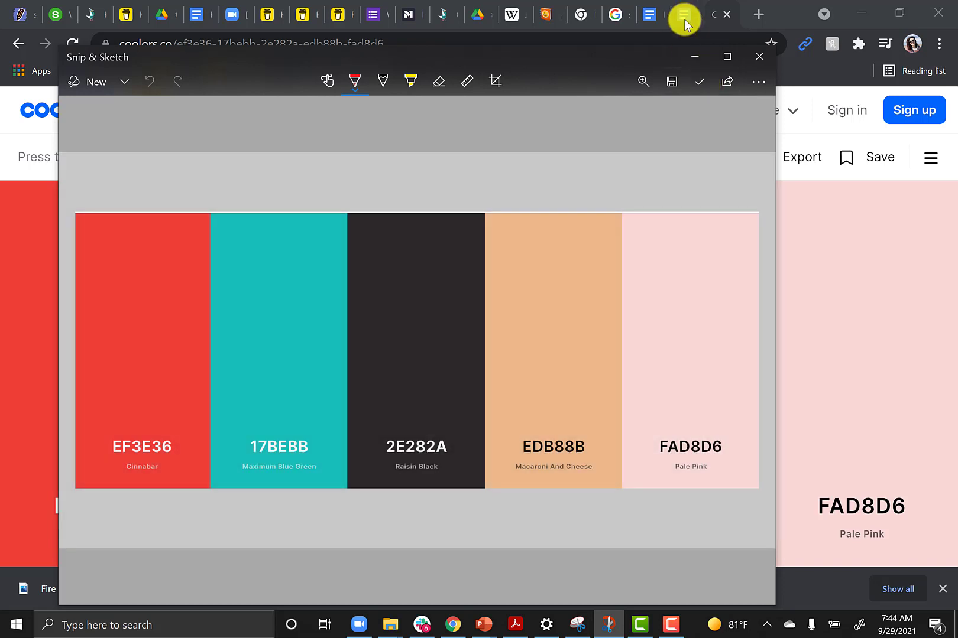
pyautogui.click(683, 17)
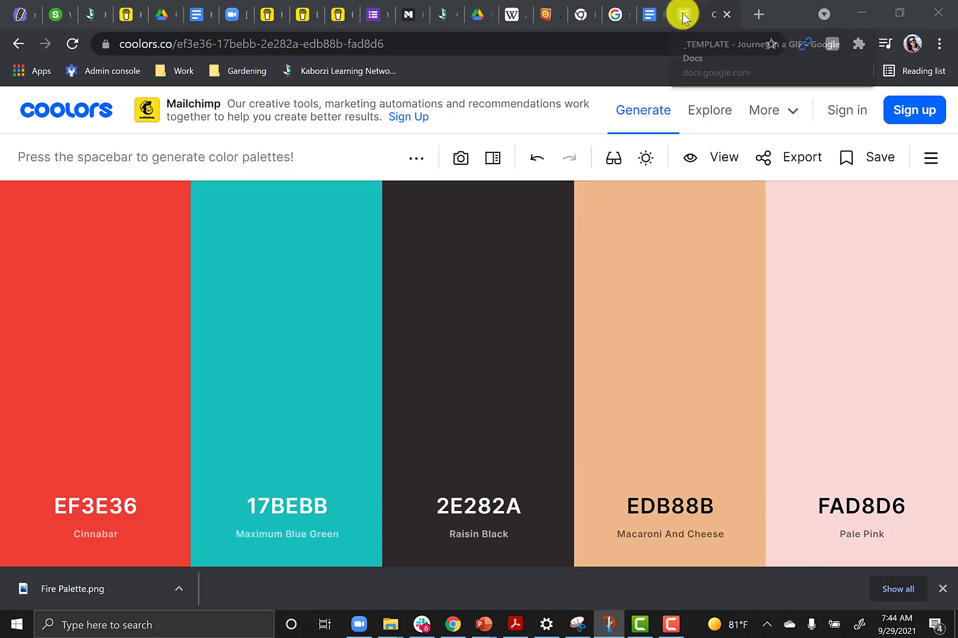
pyautogui.scroll(-3, 666, 318)
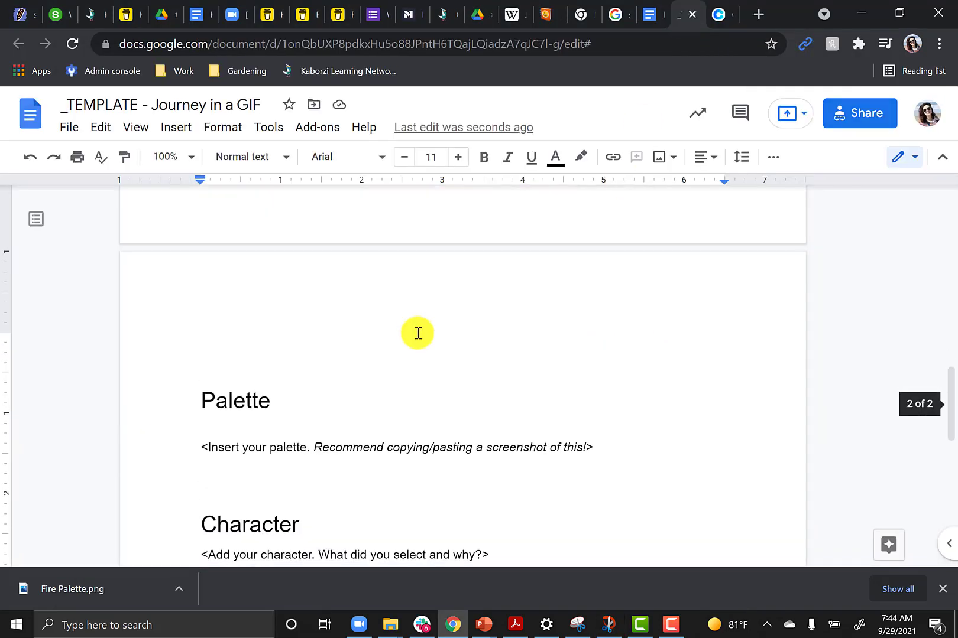
pyautogui.hotkey('ctrl', 'v')
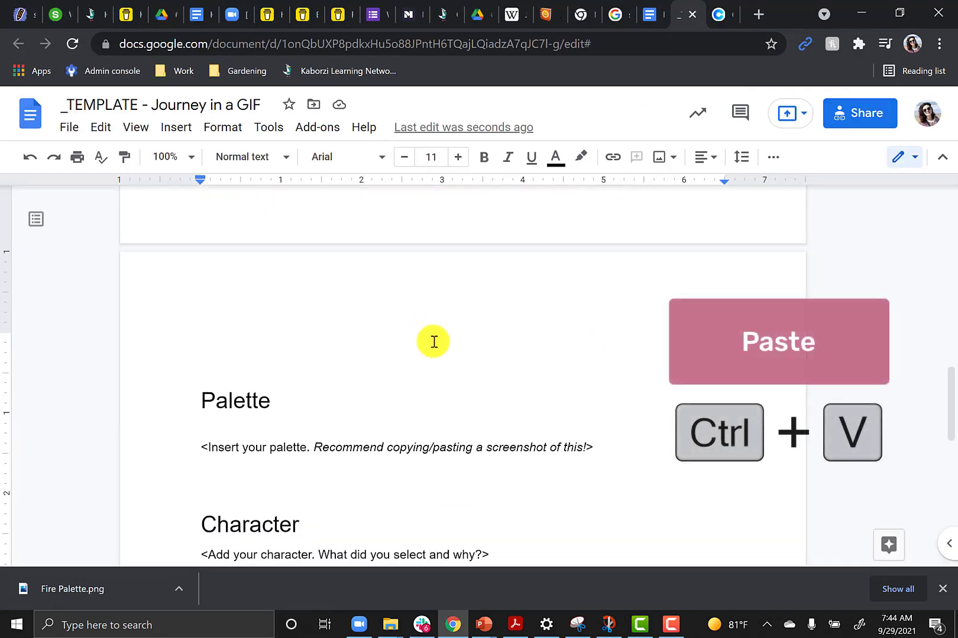
# Shrink the second palette screenshot proportionally to about 4.8 inches wide and deselect it
pyautogui.scroll(-2, 620, 353)
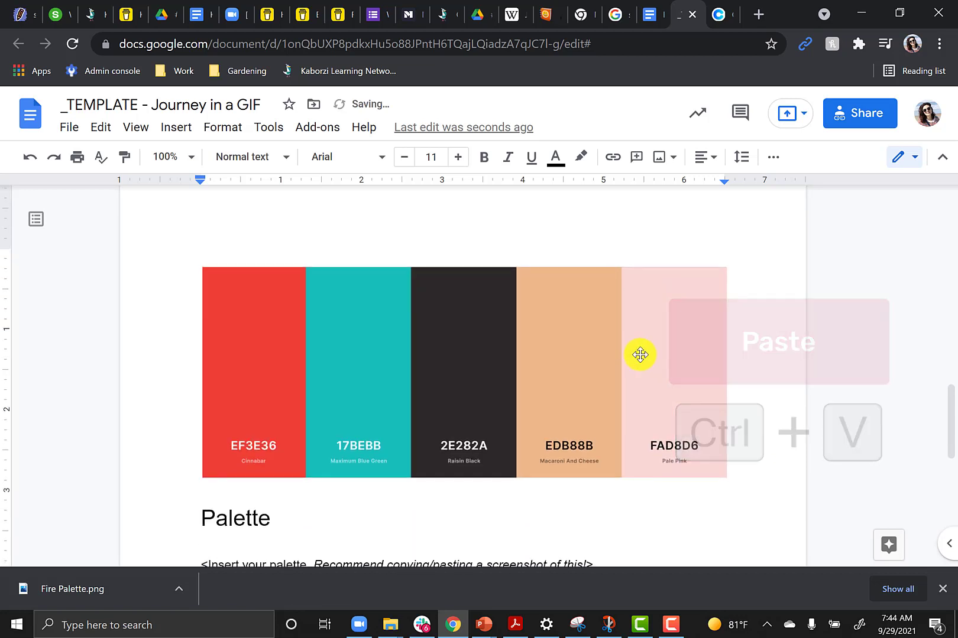
pyautogui.scroll(3, 637, 357)
pyautogui.scroll(-3, 640, 355)
pyautogui.click(722, 470)
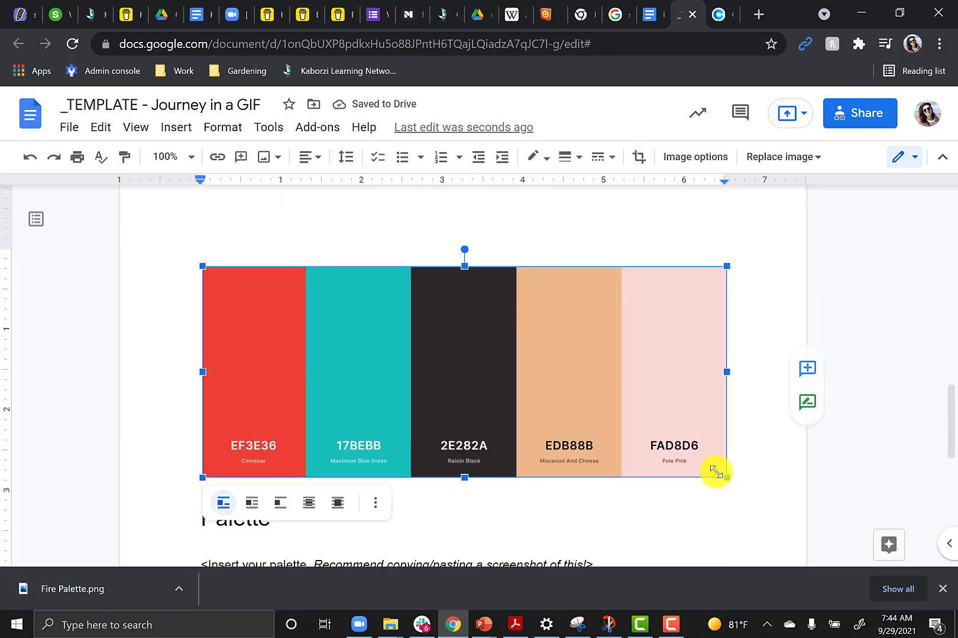
pyautogui.moveTo(723, 473); pyautogui.dragTo(587, 414)
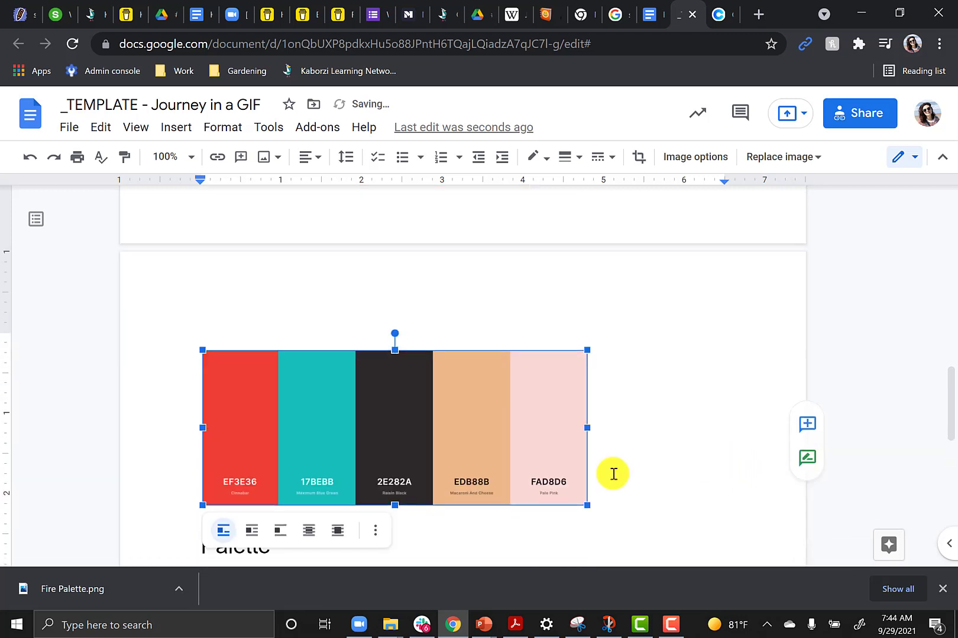
pyautogui.click(692, 419)
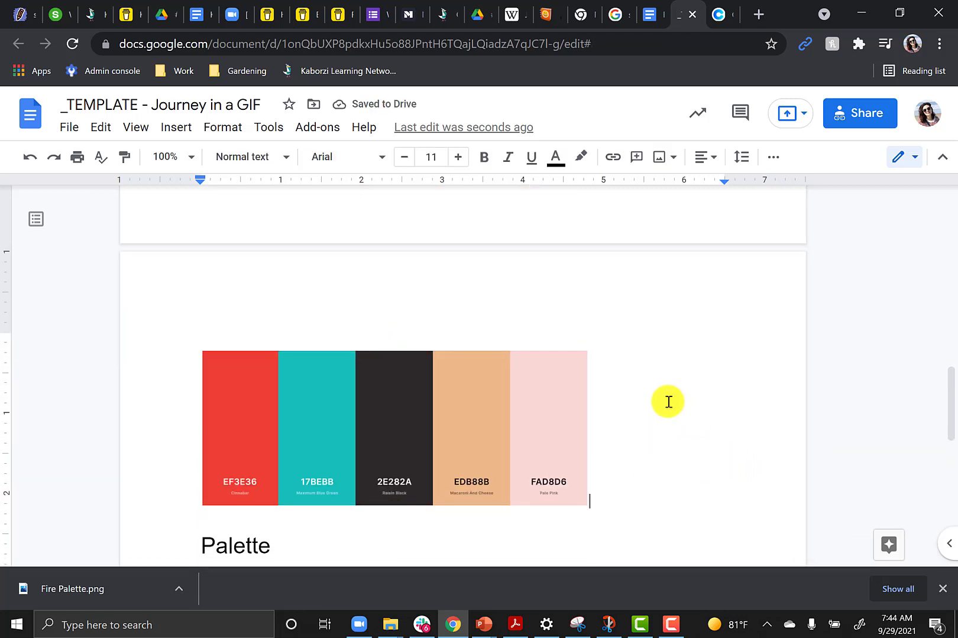
# Bring up the Snip & Sketch window and unpin the app from the taskbar
pyautogui.moveTo(614, 628)
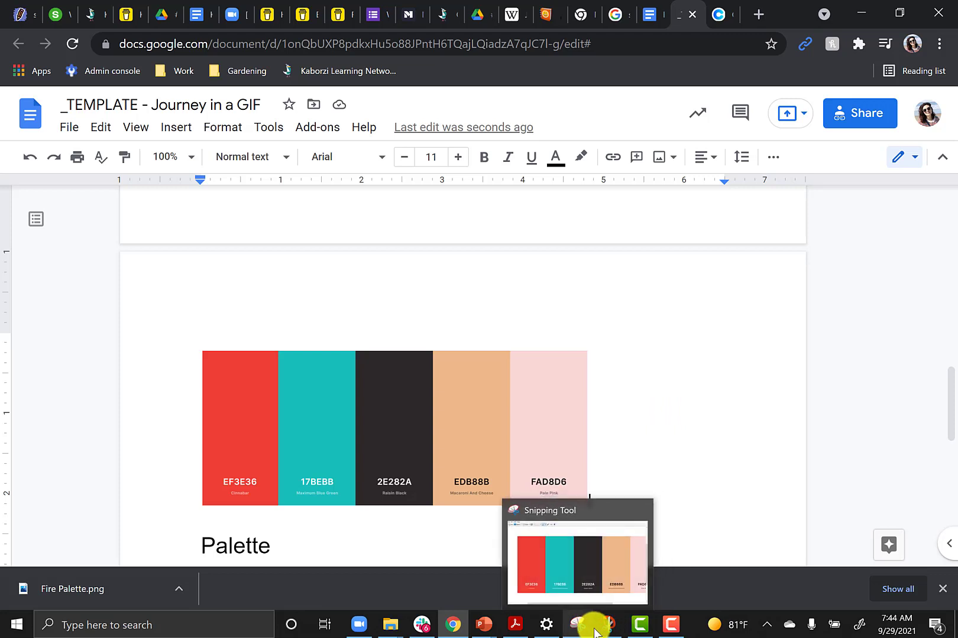
pyautogui.click(608, 632)
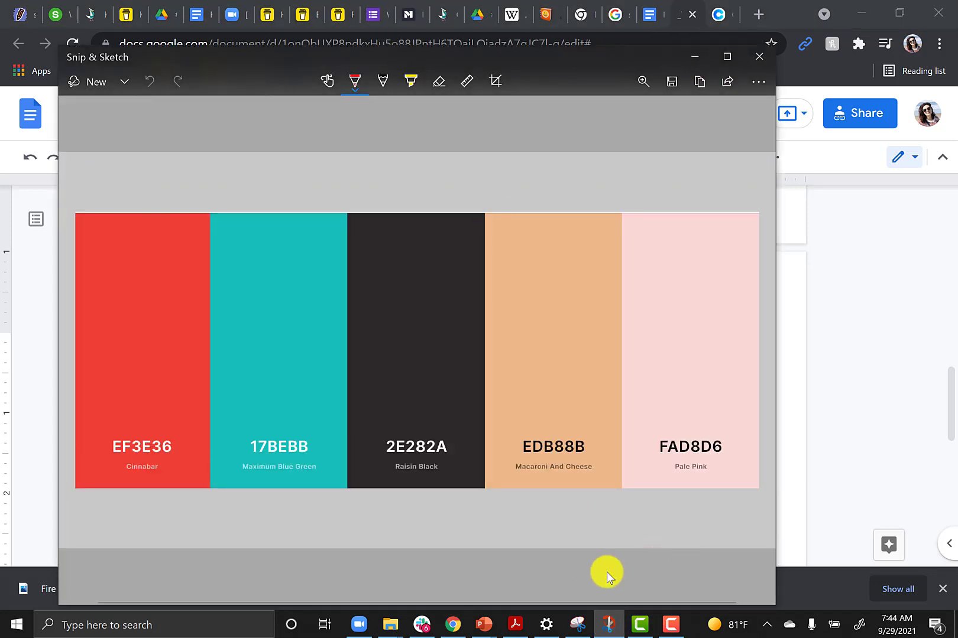
pyautogui.rightClick(608, 632)
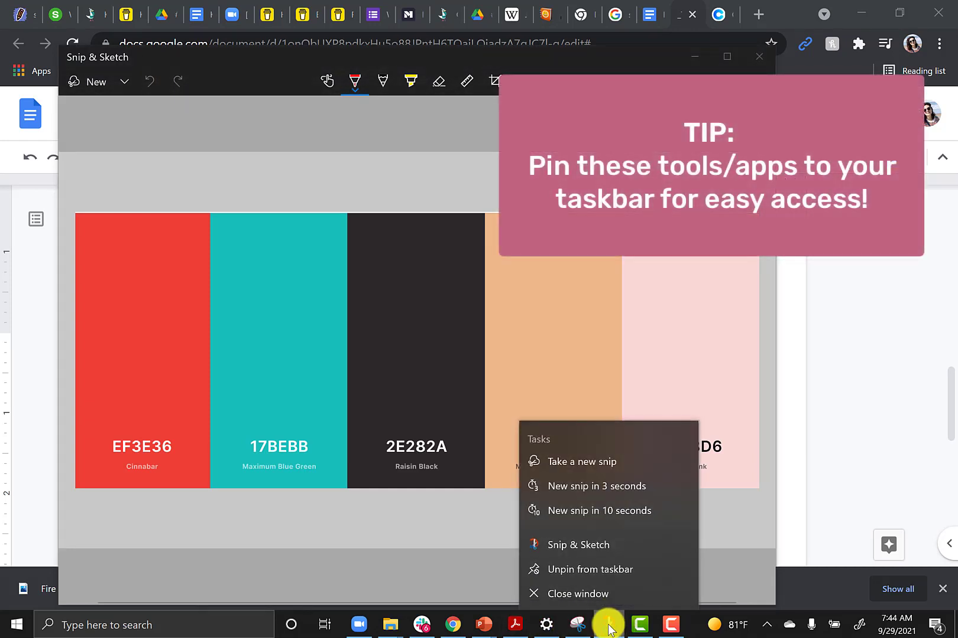
pyautogui.click(609, 572)
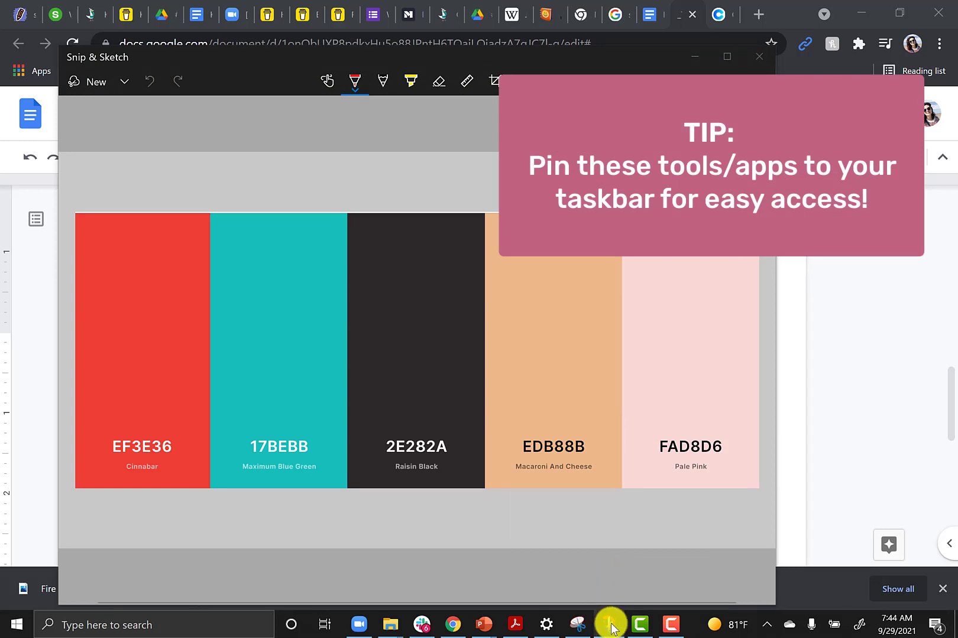
pyautogui.moveTo(613, 630)
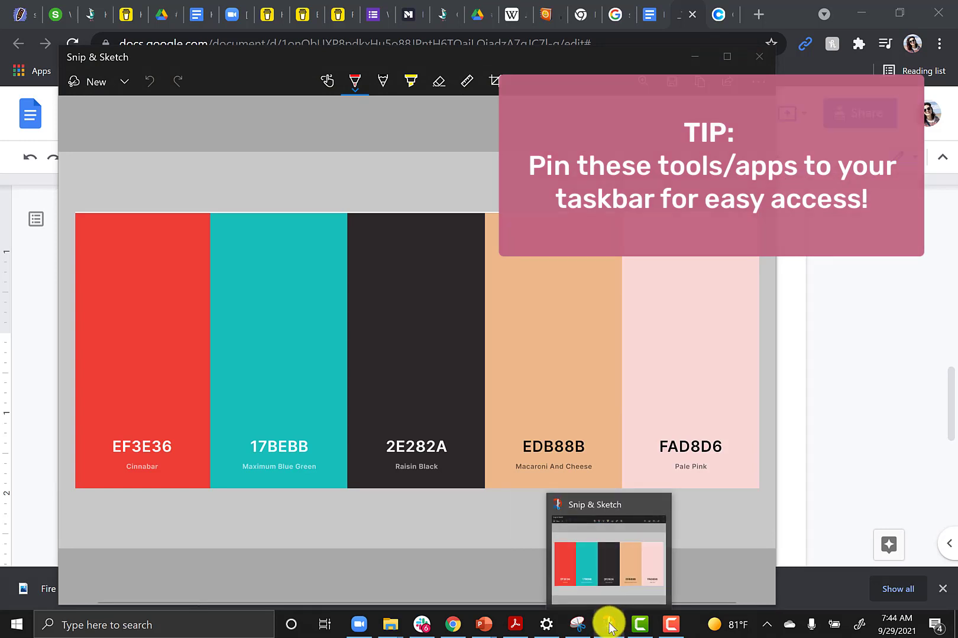
# Pin Snip & Sketch to the taskbar and minimize its window
pyautogui.moveTo(579, 628)
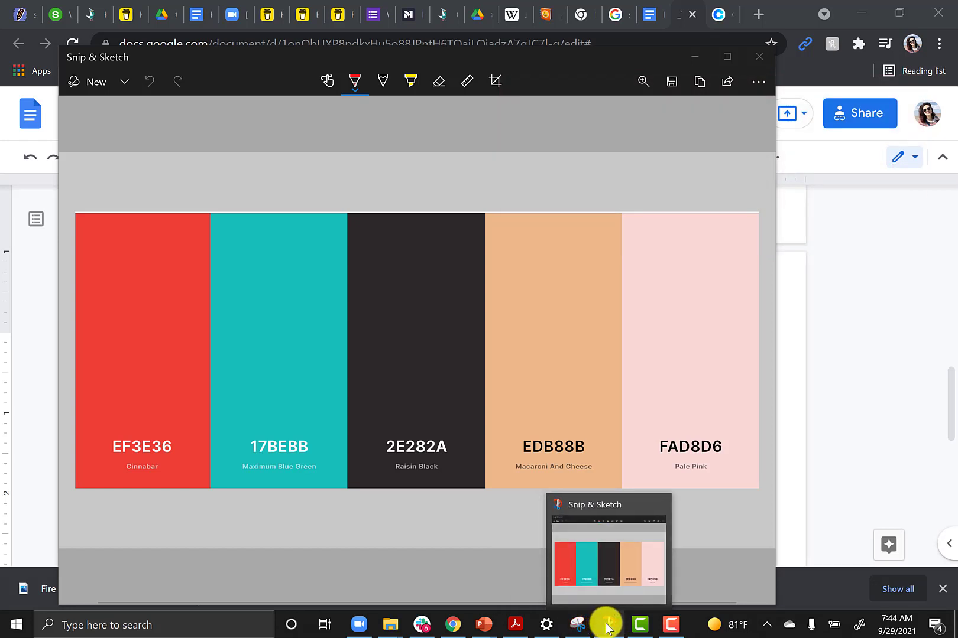
pyautogui.rightClick(607, 629)
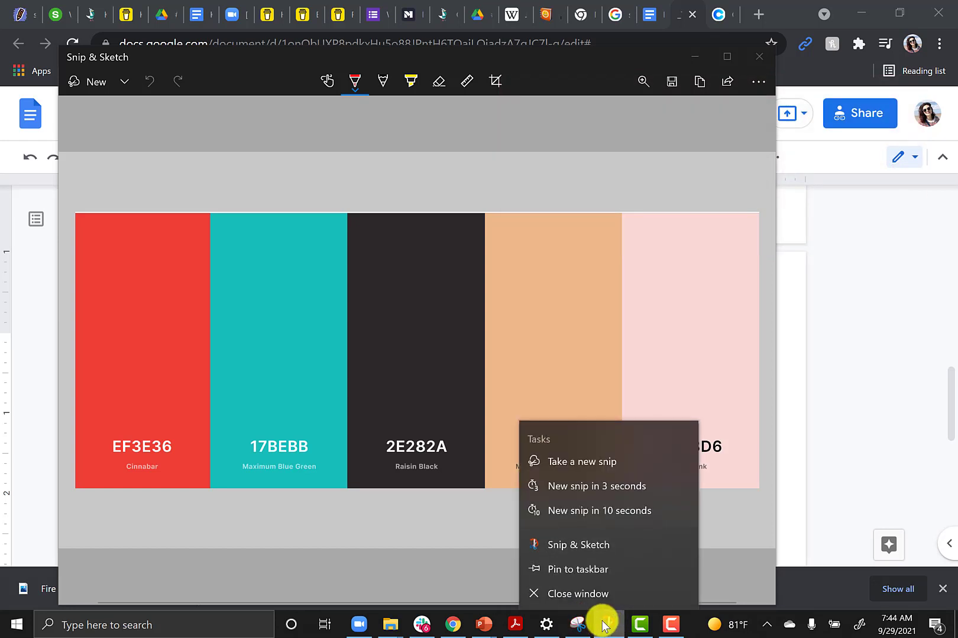
pyautogui.click(625, 570)
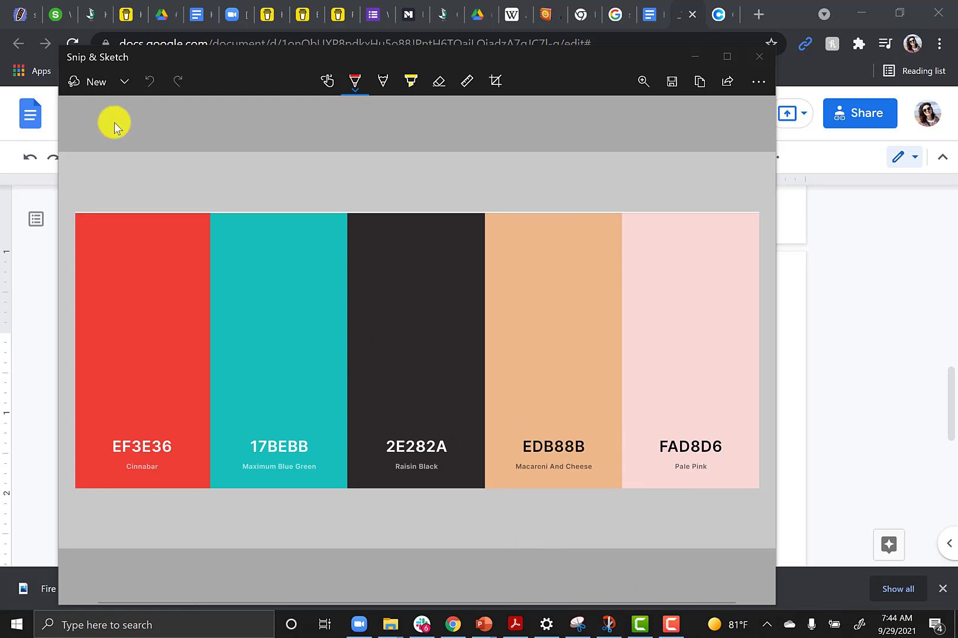
pyautogui.click(695, 56)
# Review the palette images placed in the Journey in a GIF document, from the second page back up to the Element section
pyautogui.doubleClick(698, 315)
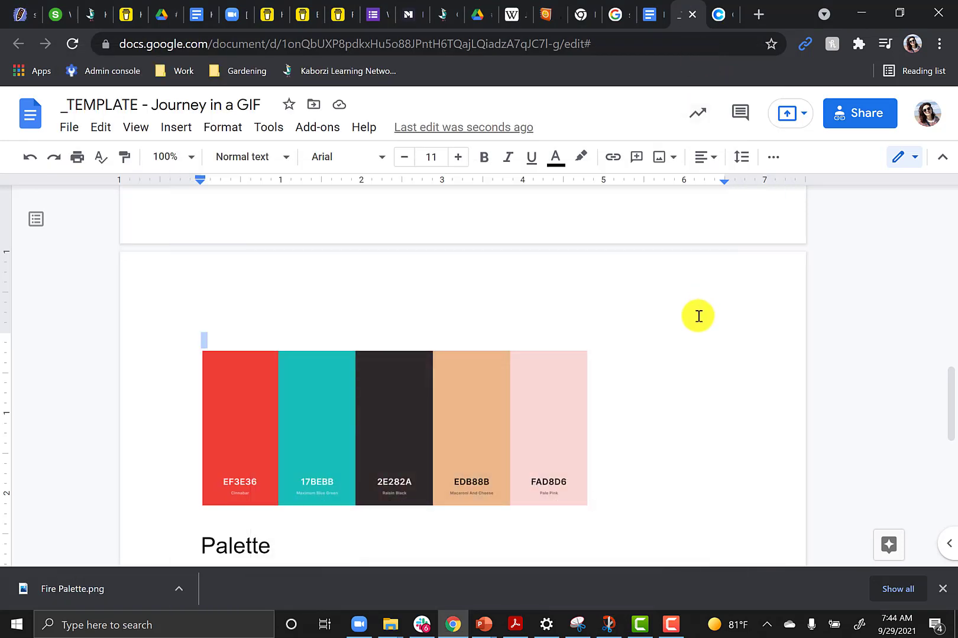
pyautogui.click(653, 390)
pyautogui.scroll(2, 650, 385)
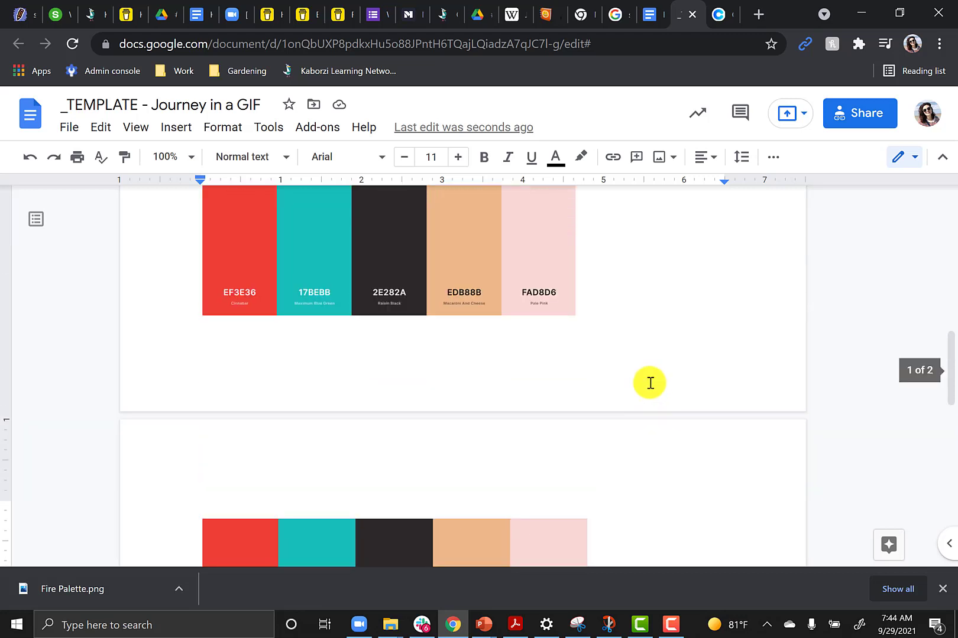
pyautogui.scroll(2, 638, 360)
pyautogui.scroll(7, 644, 359)
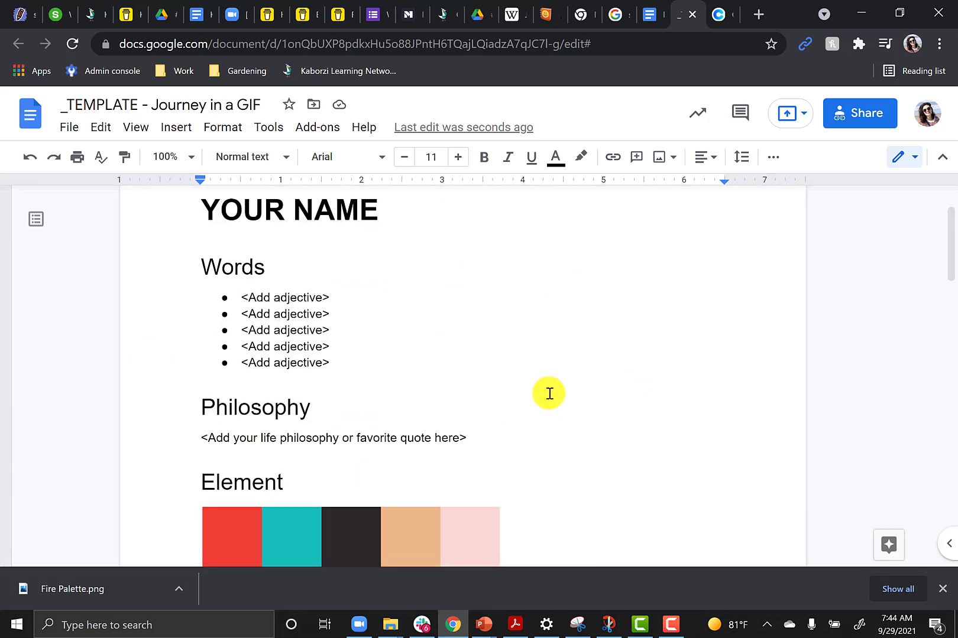
pyautogui.scroll(-3, 449, 414)
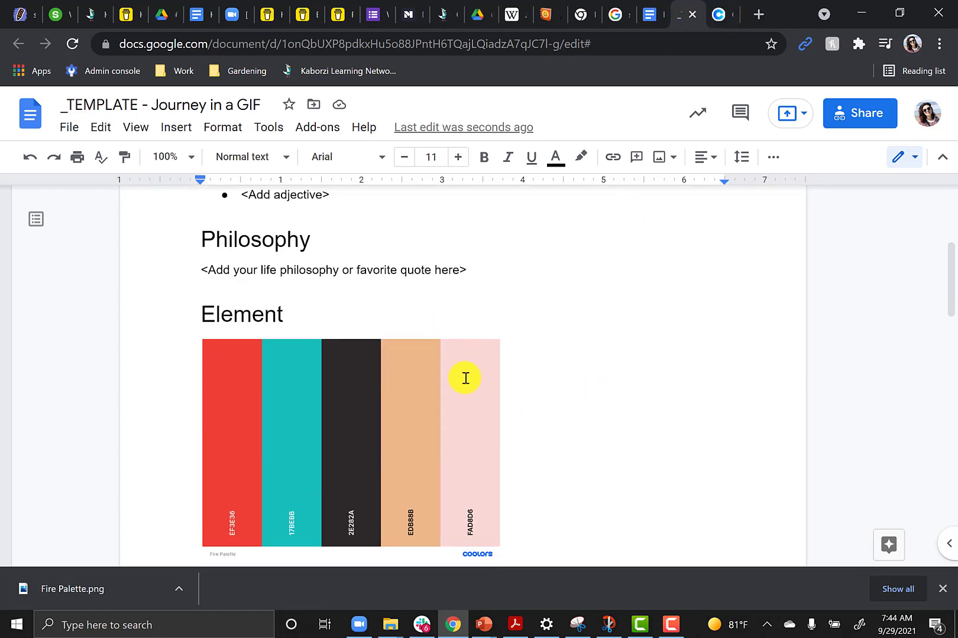
# Switch to Coolors, generate two new random five-color palettes in succession, and return to the Journey in a GIF document
pyautogui.click(723, 12)
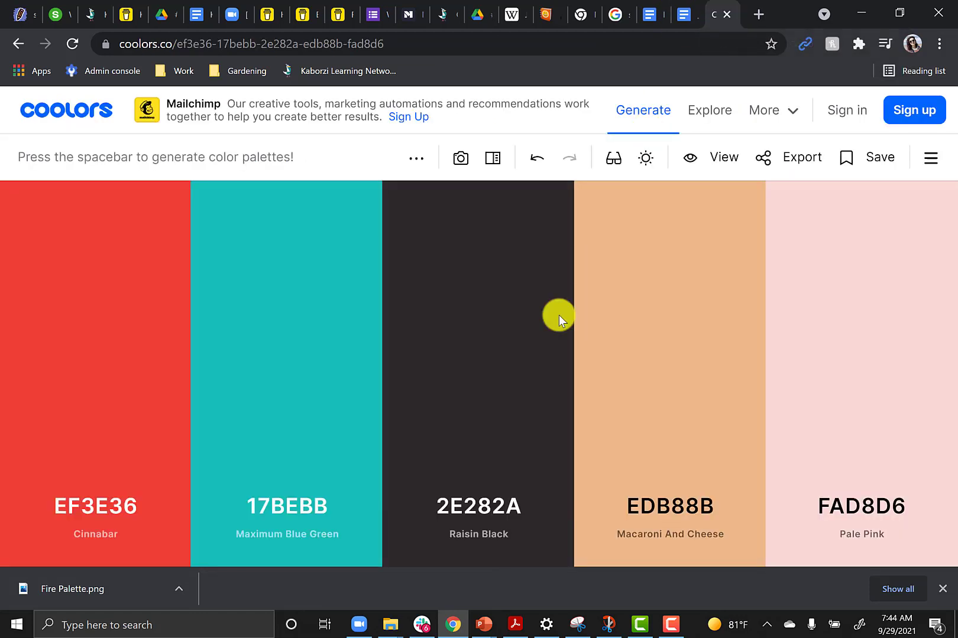
pyautogui.press('space')
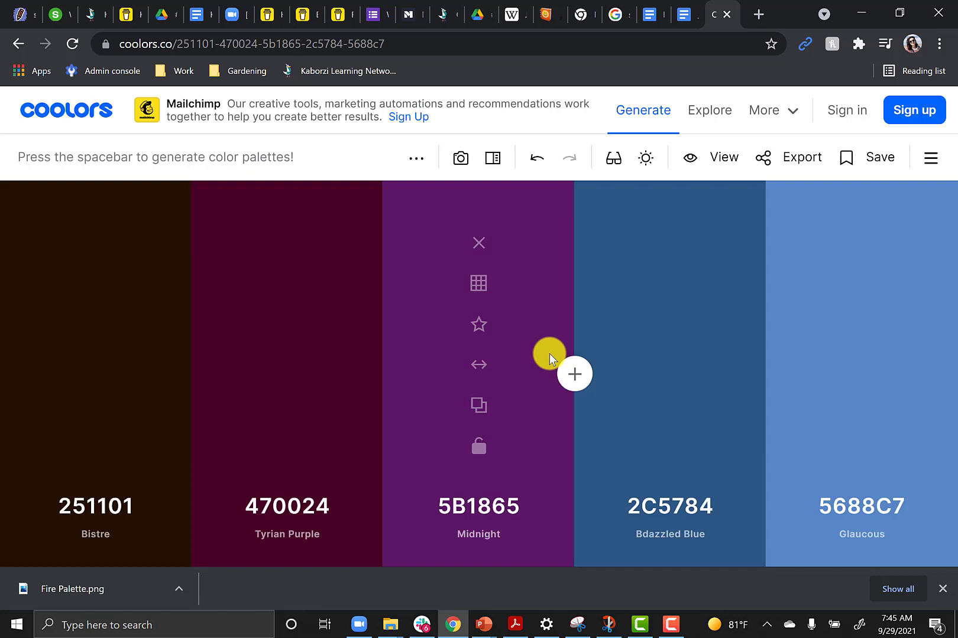
pyautogui.press('space')
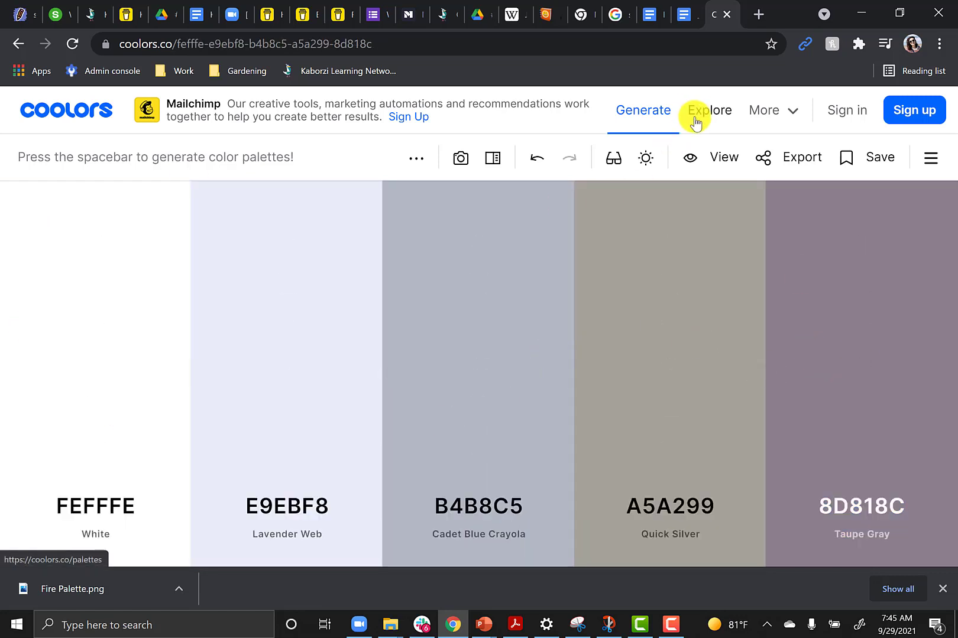
pyautogui.click(686, 18)
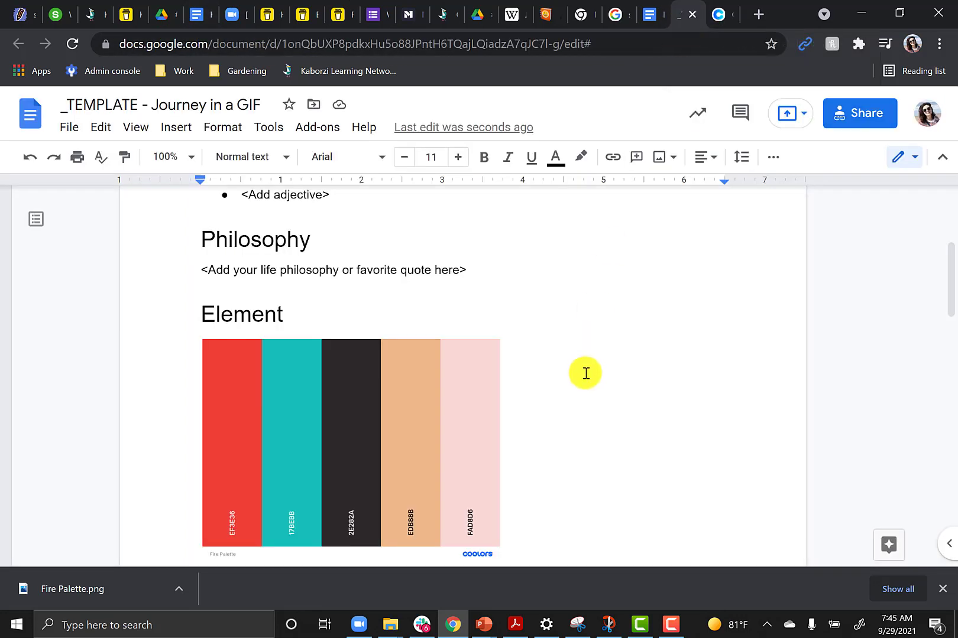